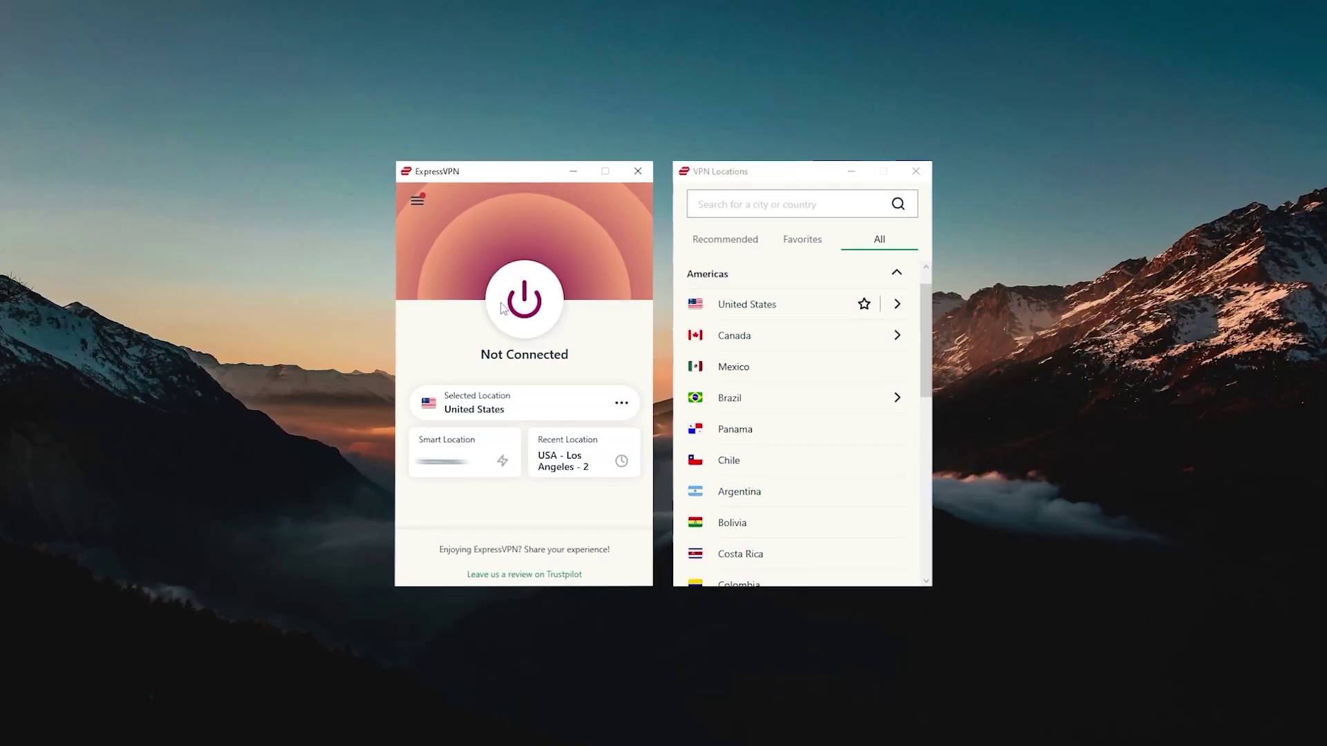
- Connect to the selected location, then download the ExpressVPN for Windows installer
click(501, 307)
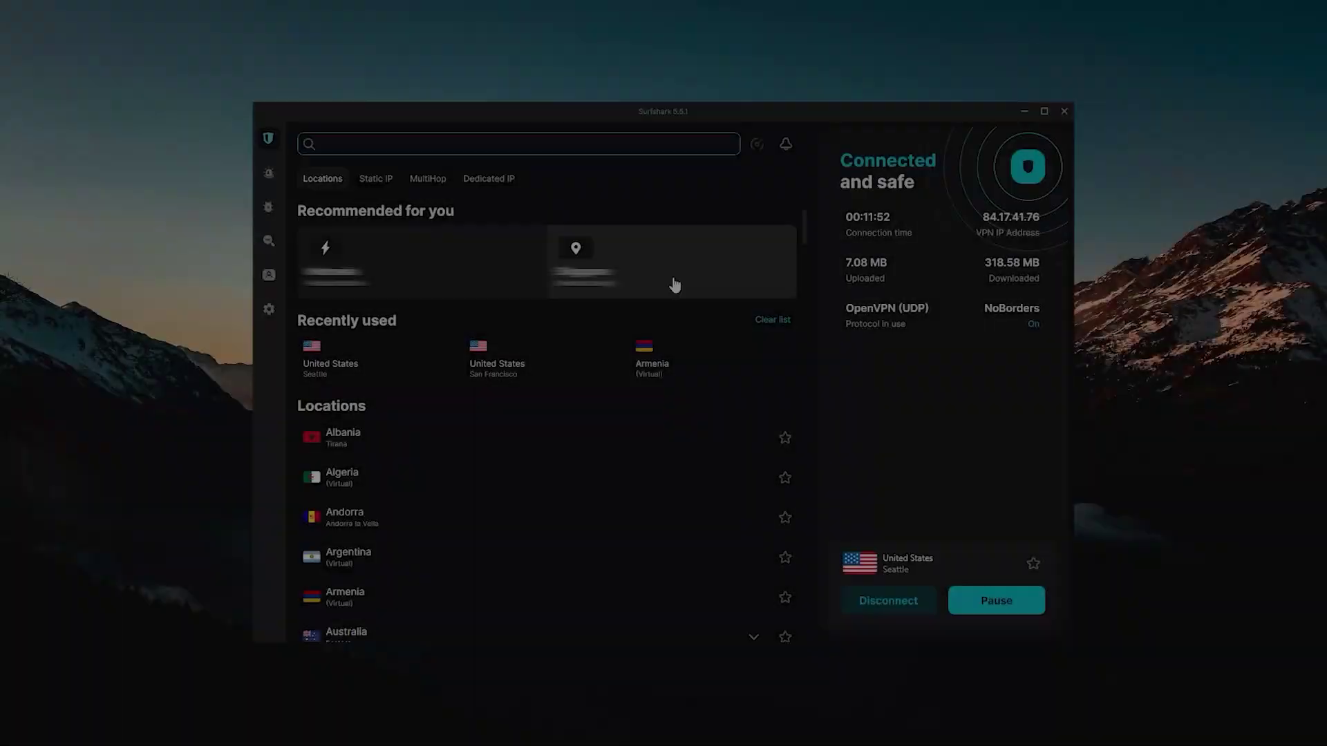
mouse_move(271, 263)
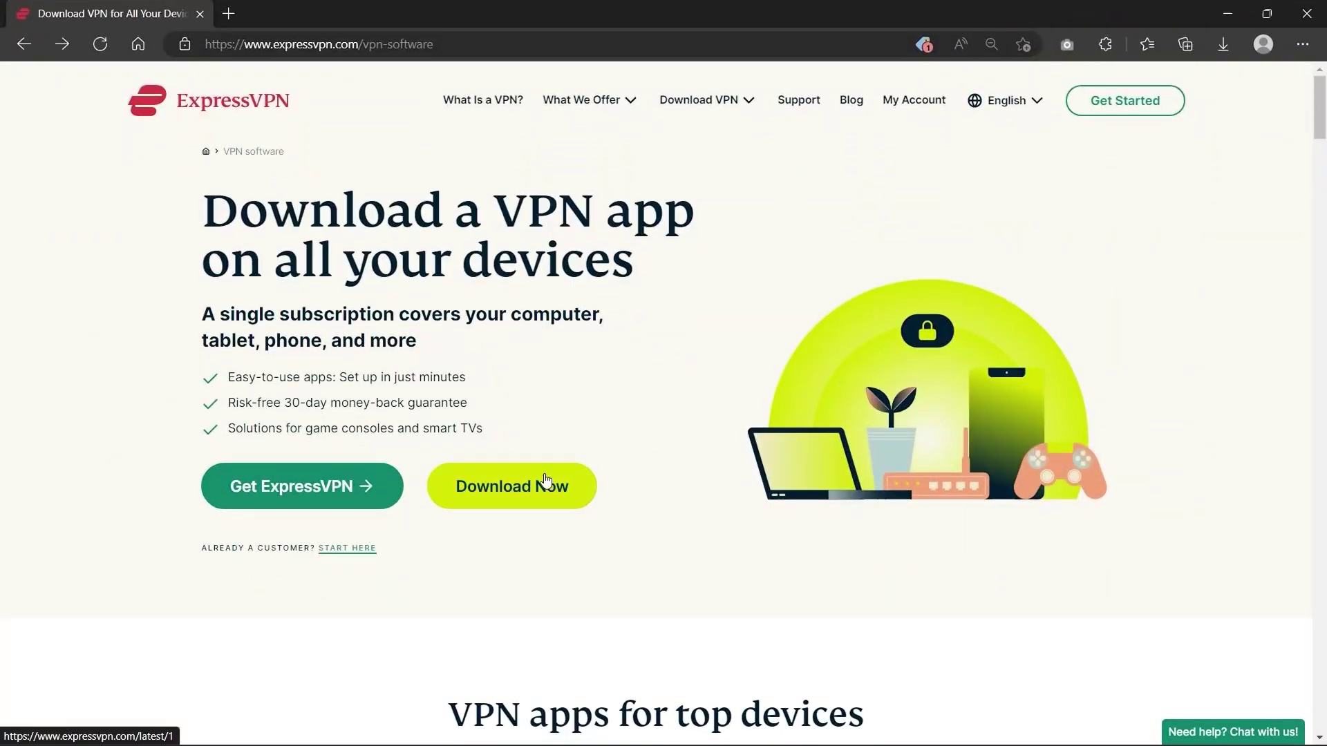
click(525, 482)
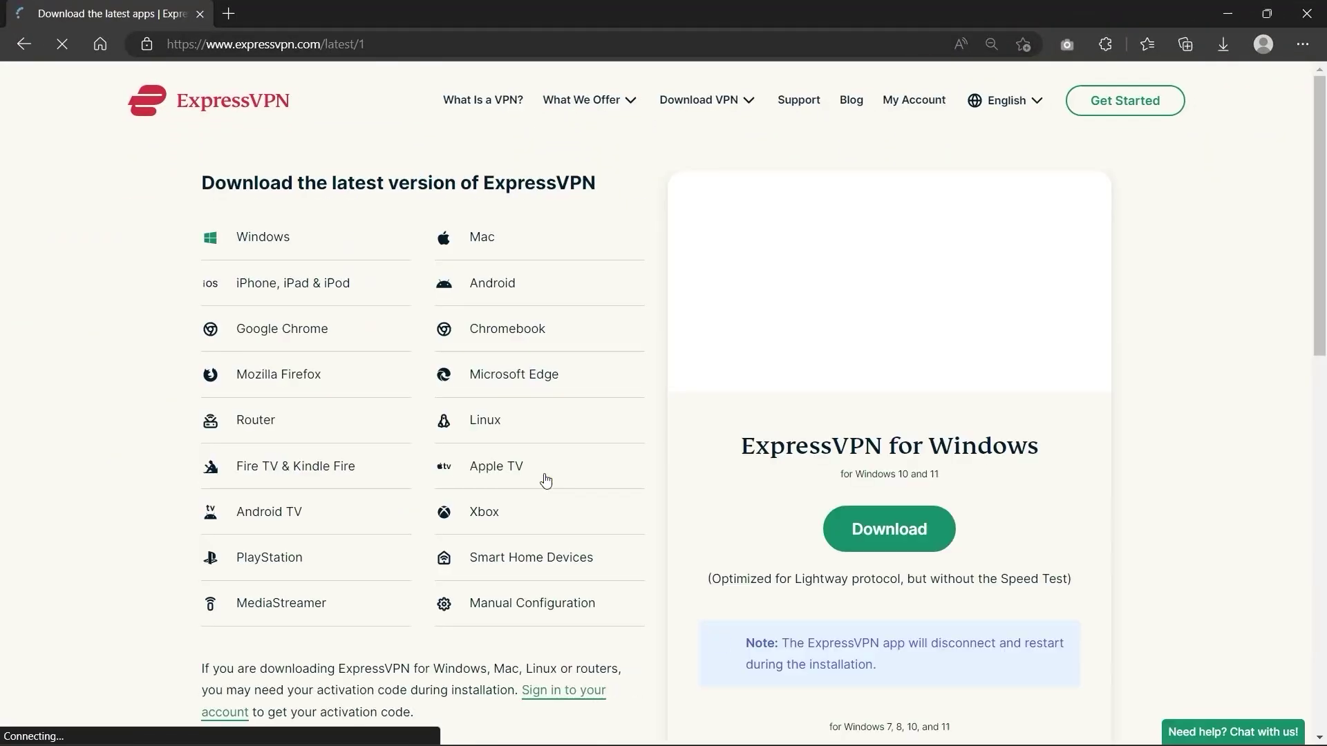
click(902, 546)
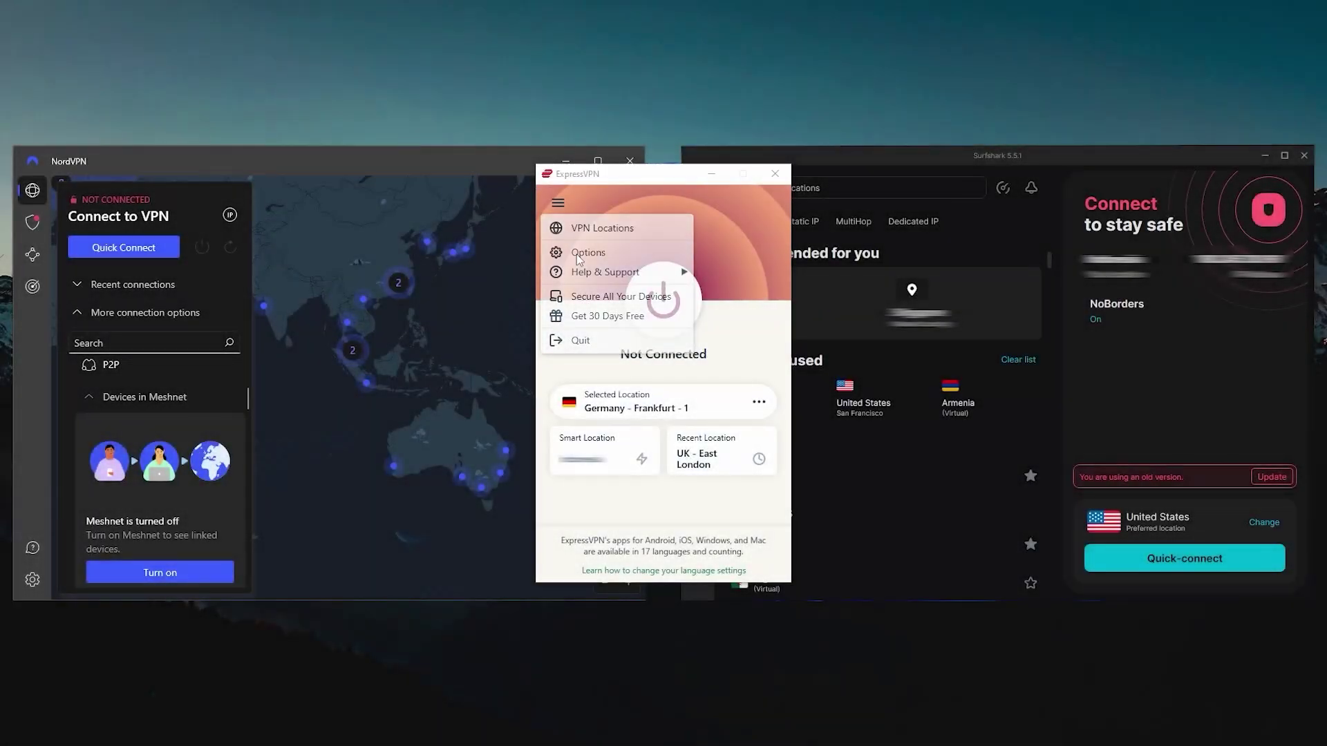
- Open ExpressVPN's Options and scroll through the settings to review them
click(587, 253)
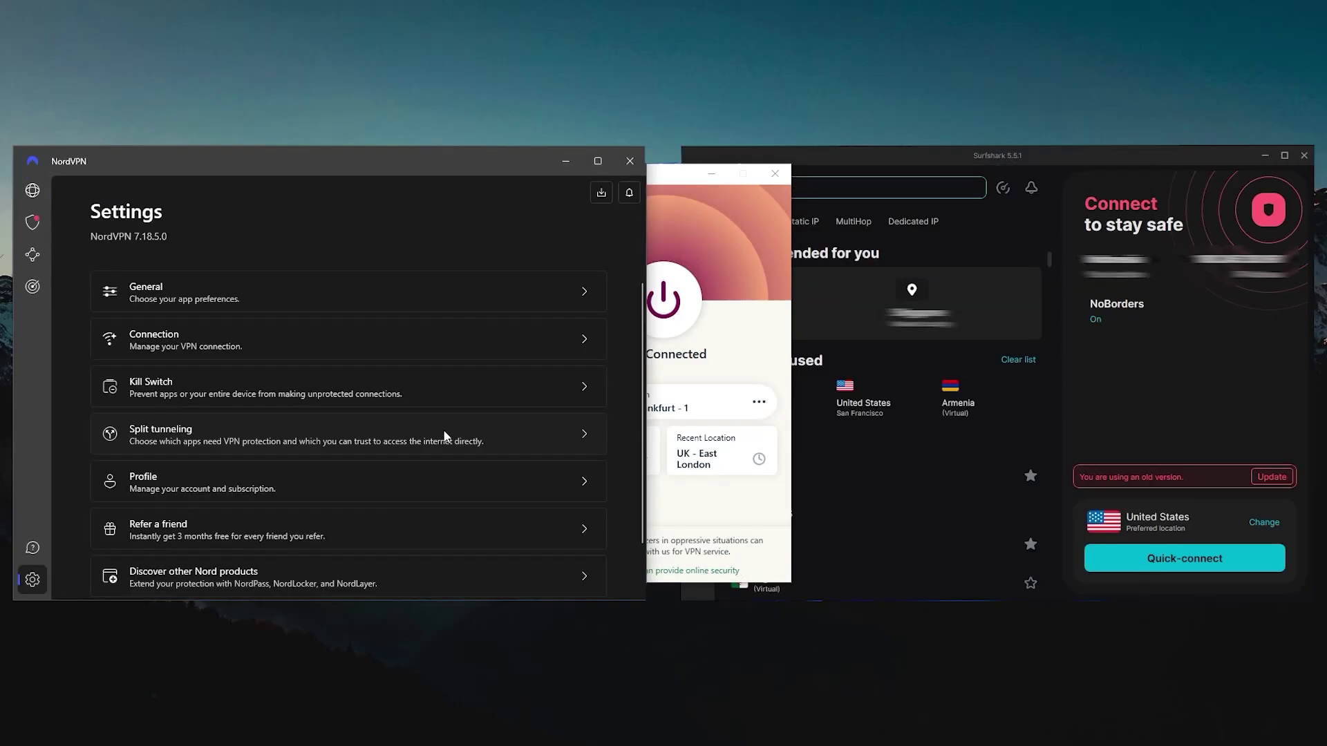
click(444, 345)
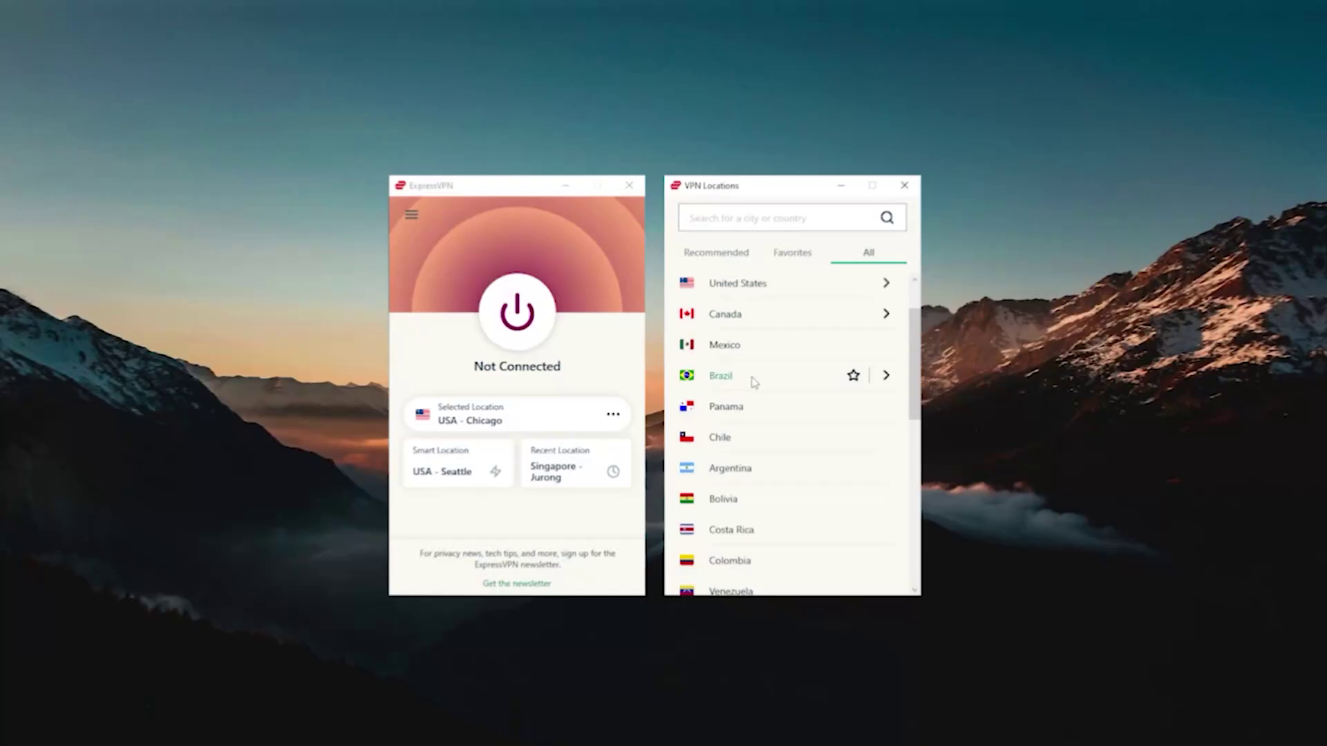
scroll(758, 376, down, 10)
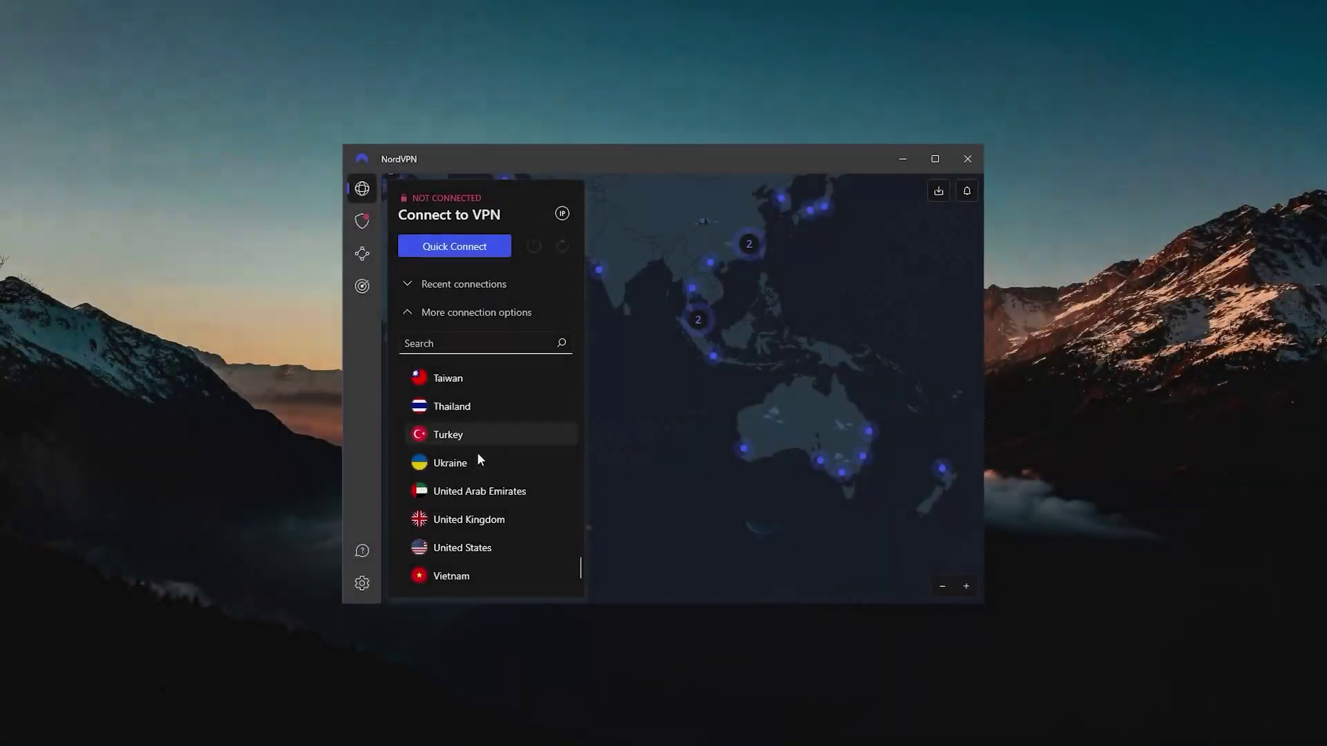
scroll(476, 453, up, 5)
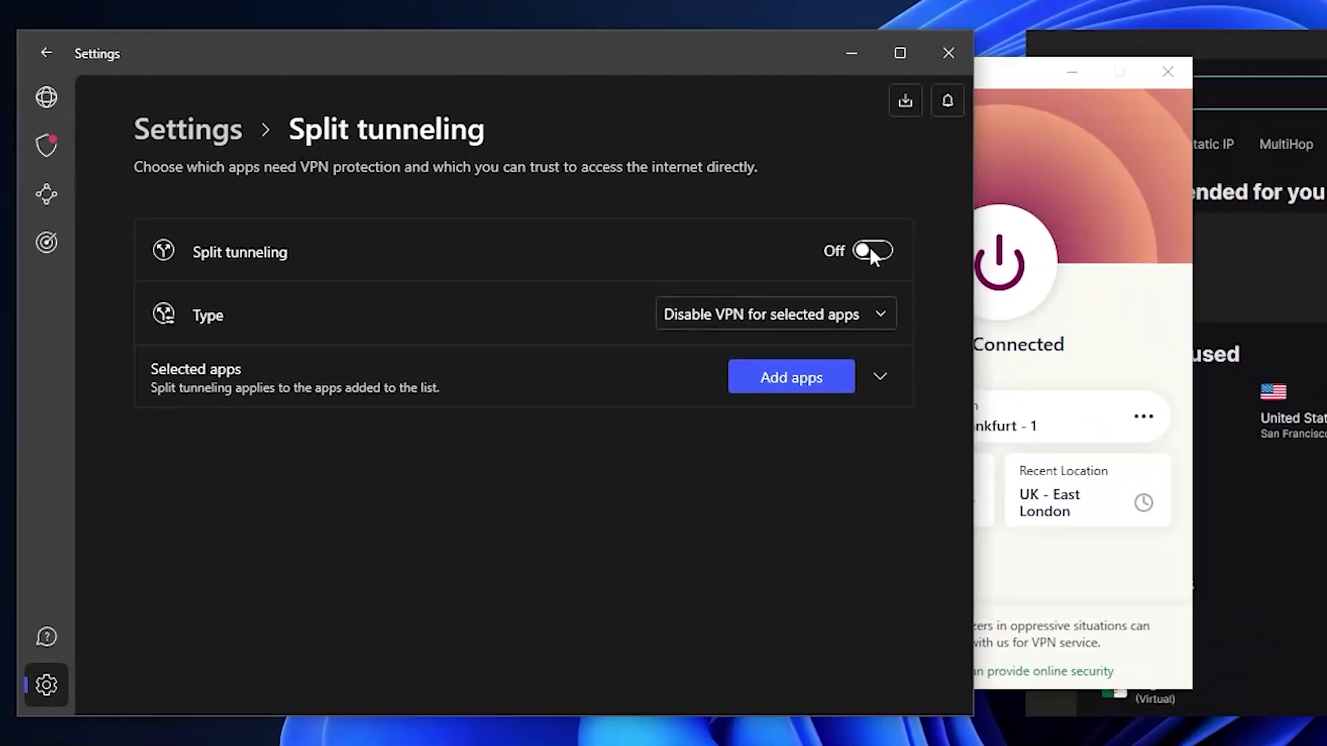
- Turn on NordVPN split tunneling and browse the Select apps list of apps to exclude
click(844, 377)
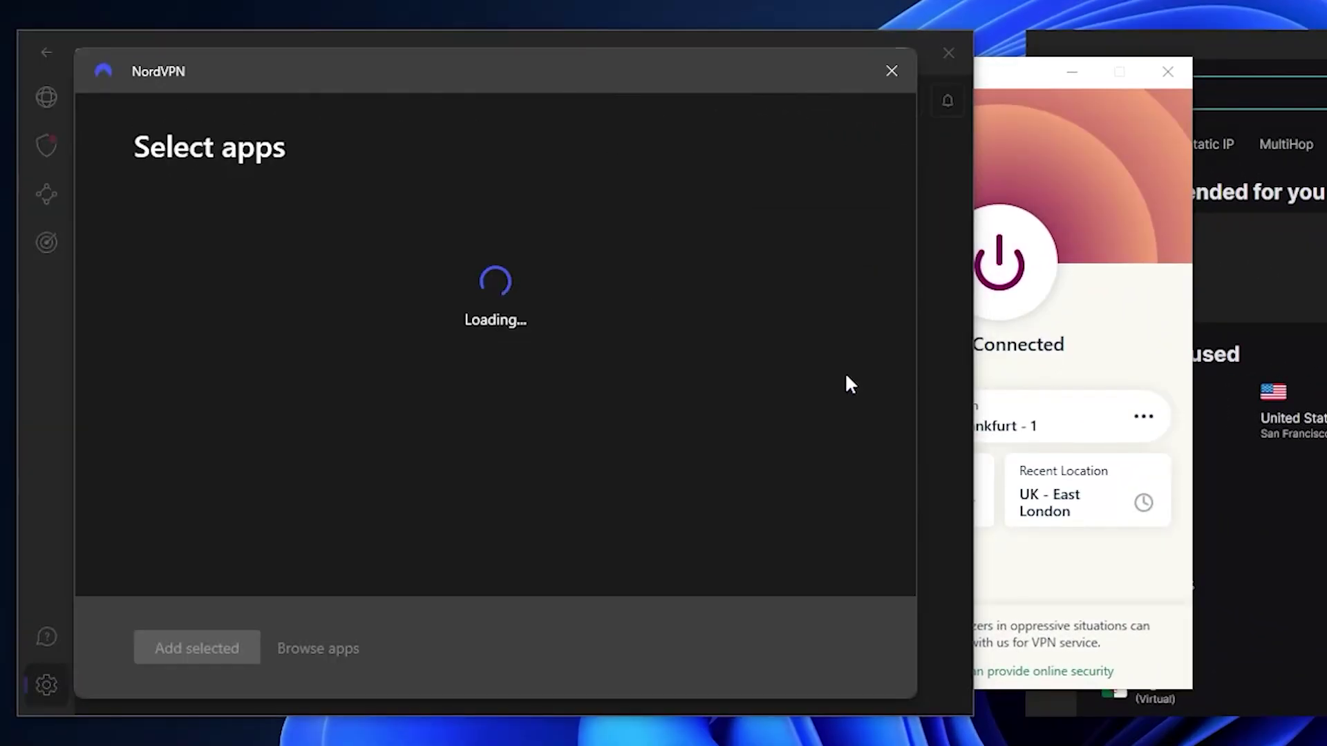
scroll(705, 418, down, 2)
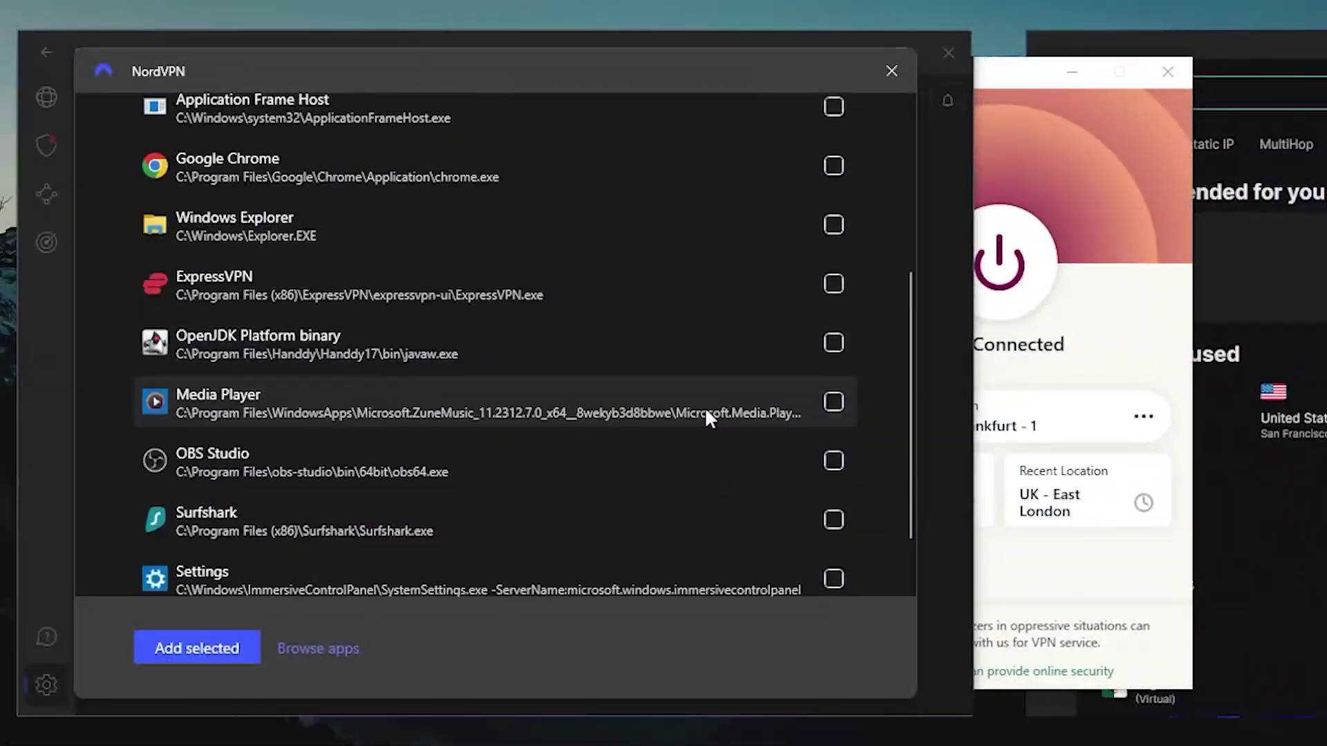
scroll(705, 413, down, 3)
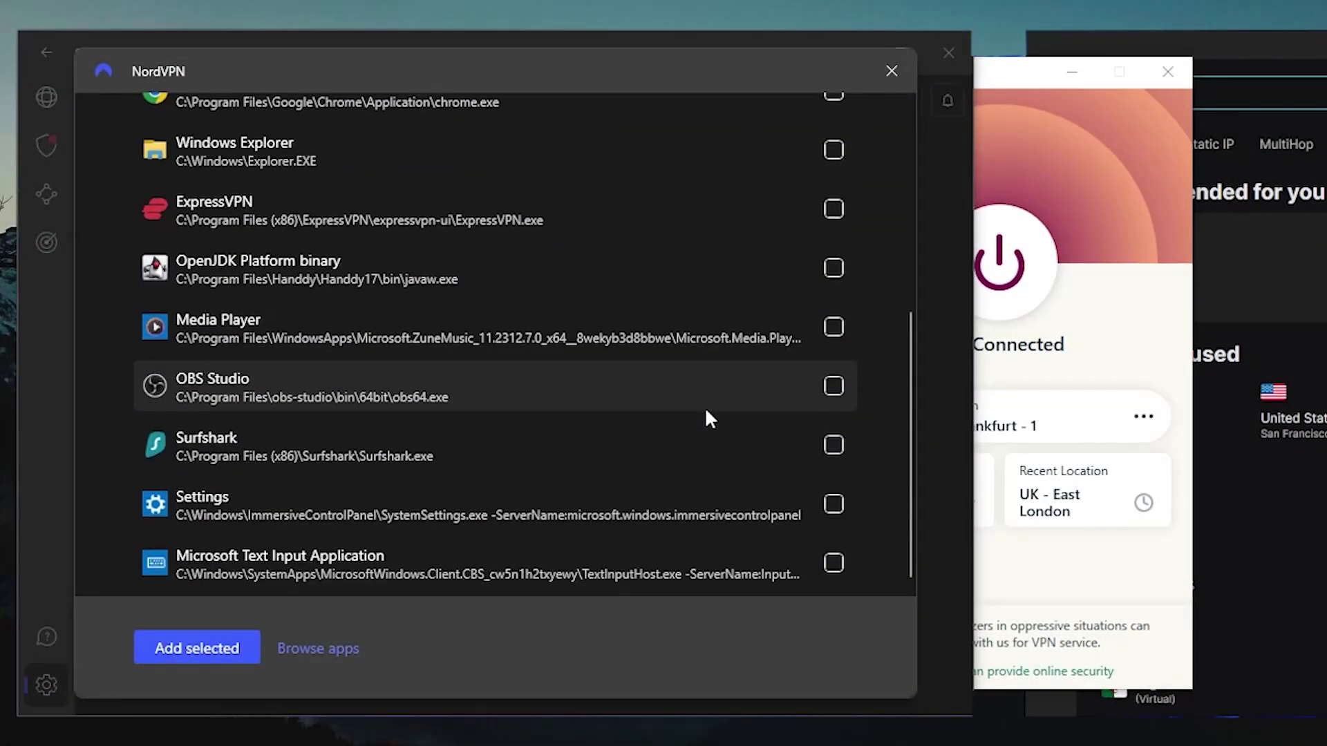
scroll(706, 413, up, 5)
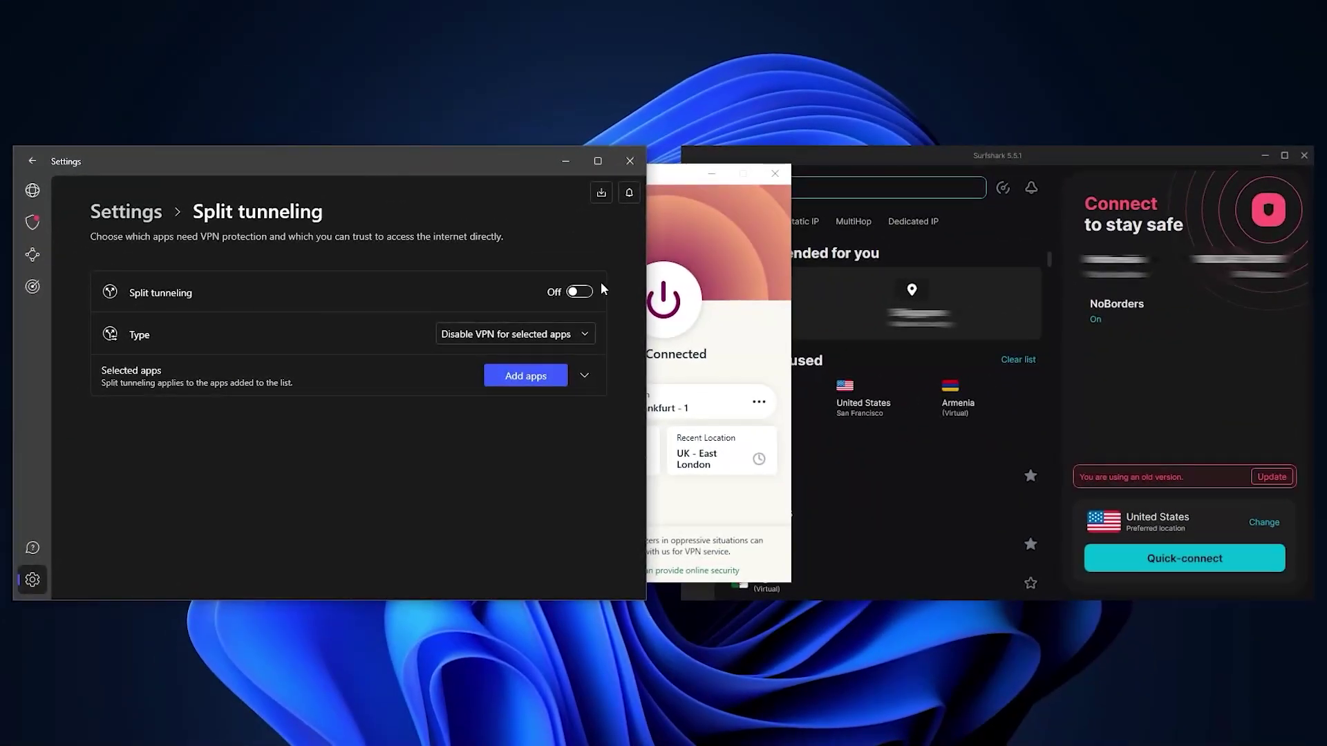
click(563, 377)
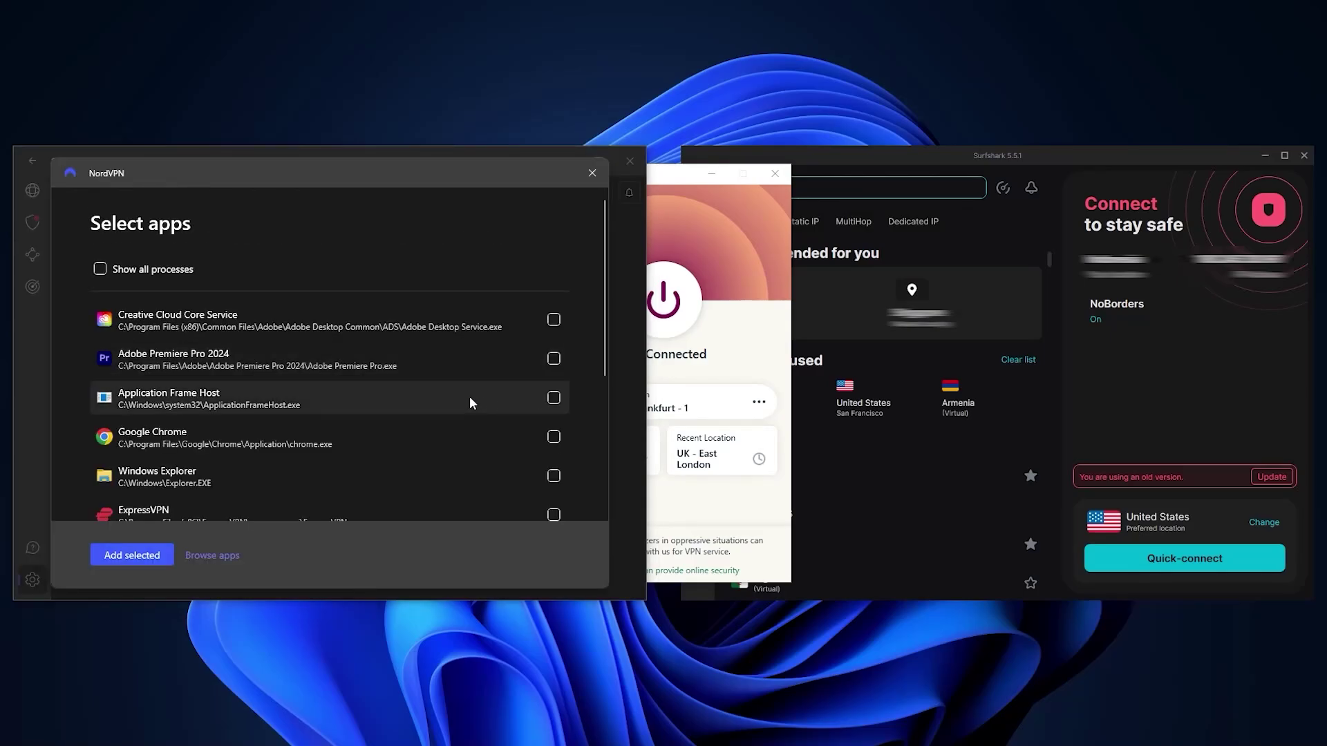
scroll(470, 398, down, 6)
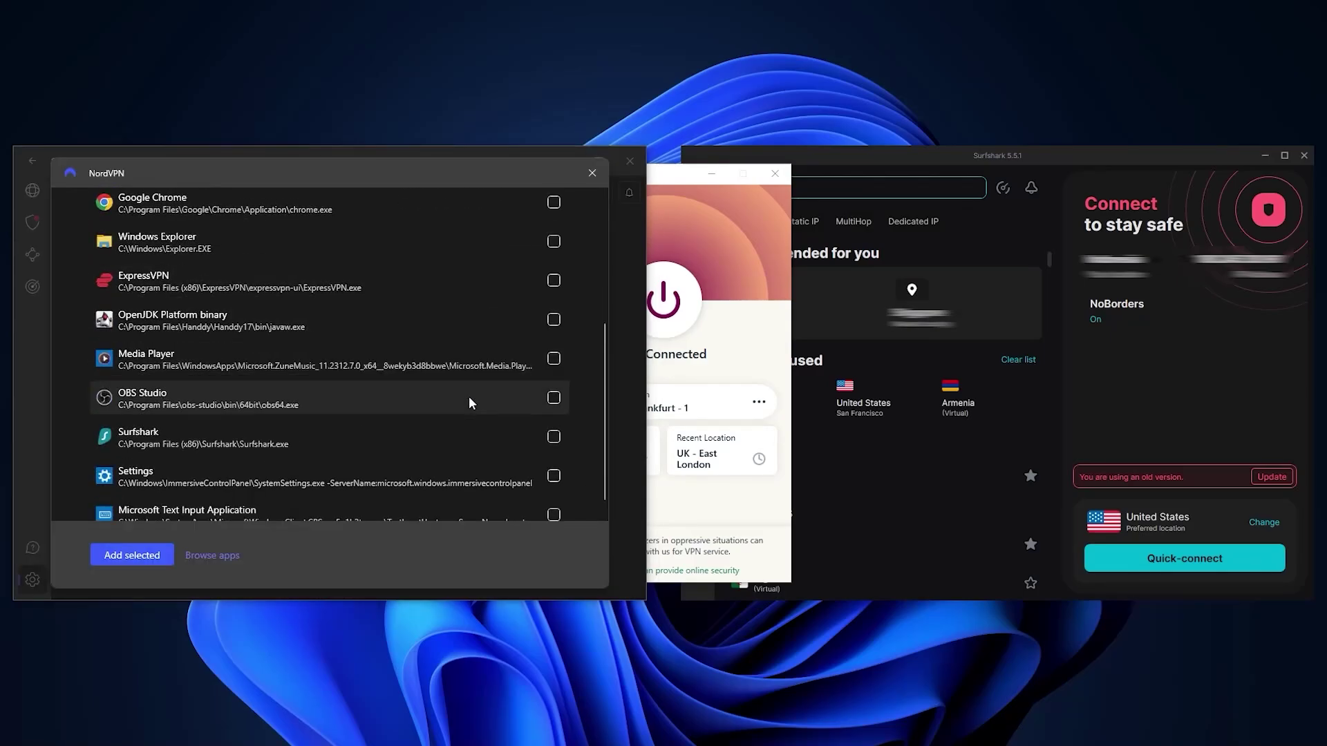
scroll(468, 400, up, 6)
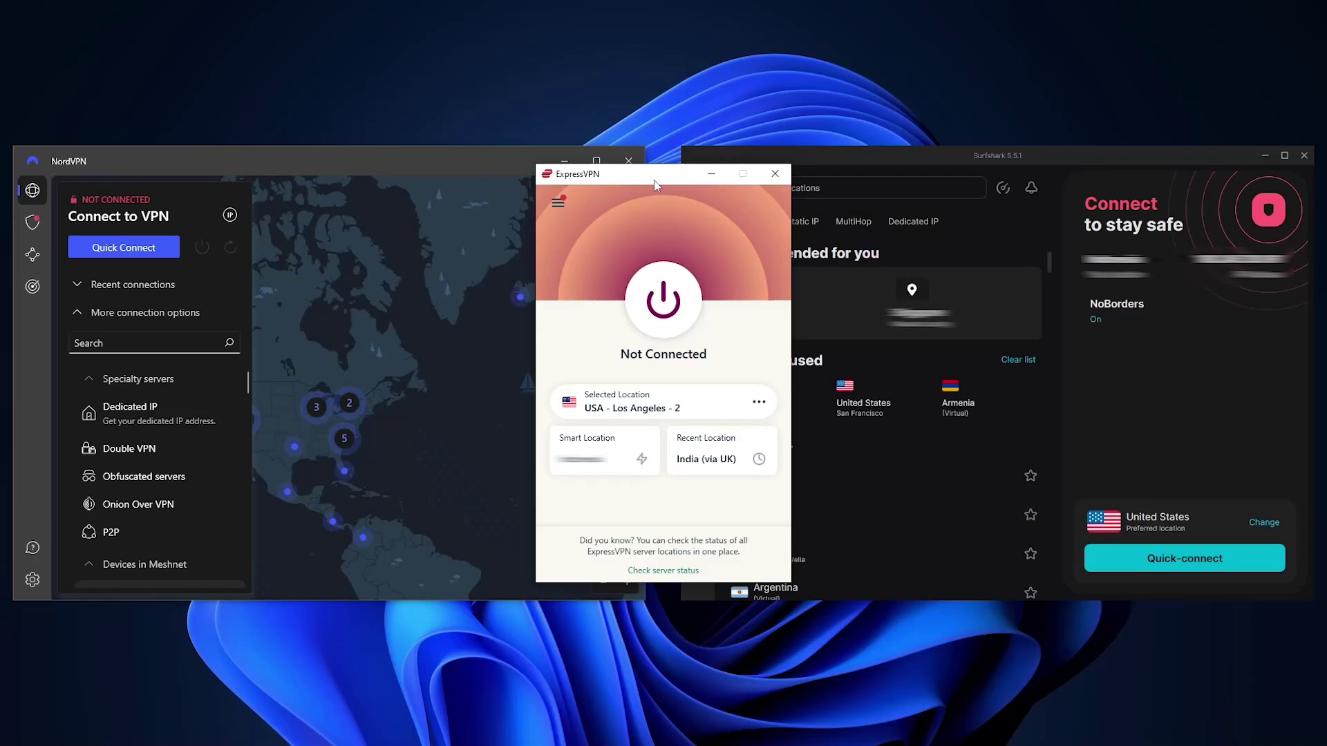
- Bring the NordVPN, Surfshark and then ExpressVPN windows to the front in turn
click(480, 164)
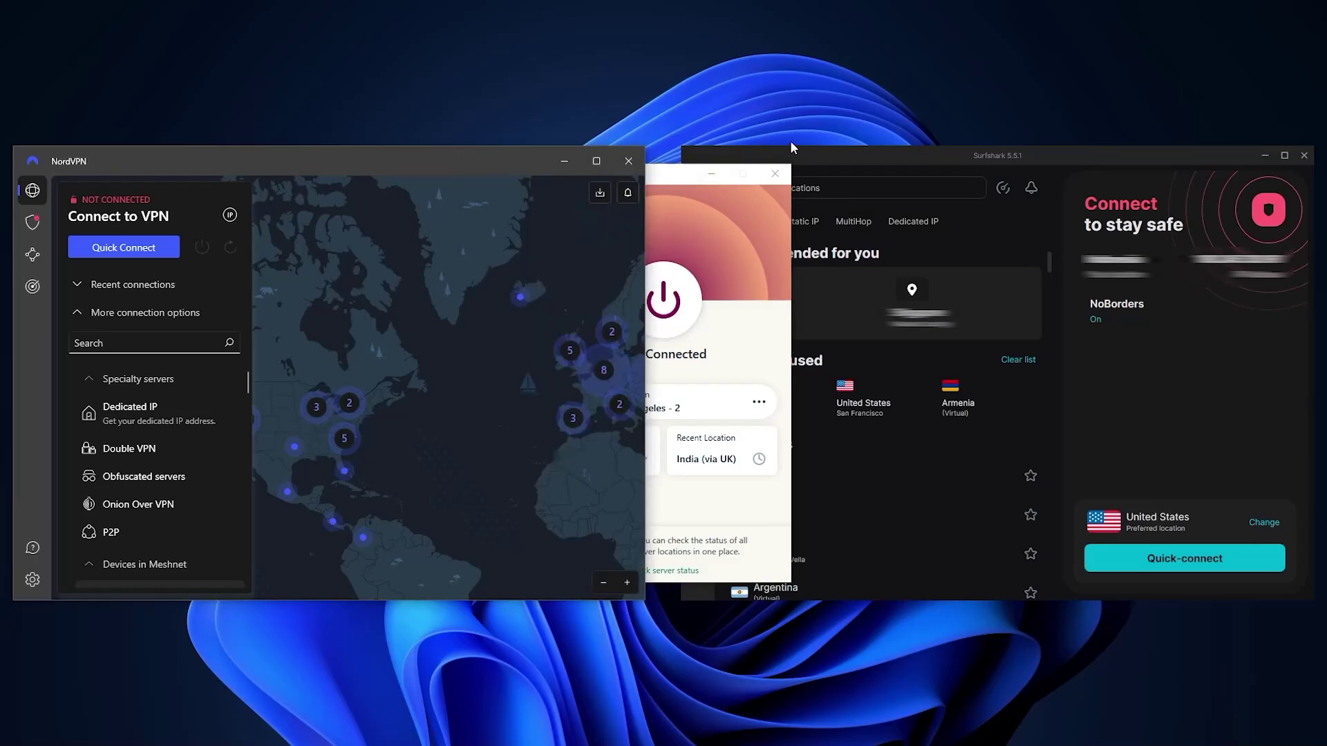
click(803, 160)
click(669, 179)
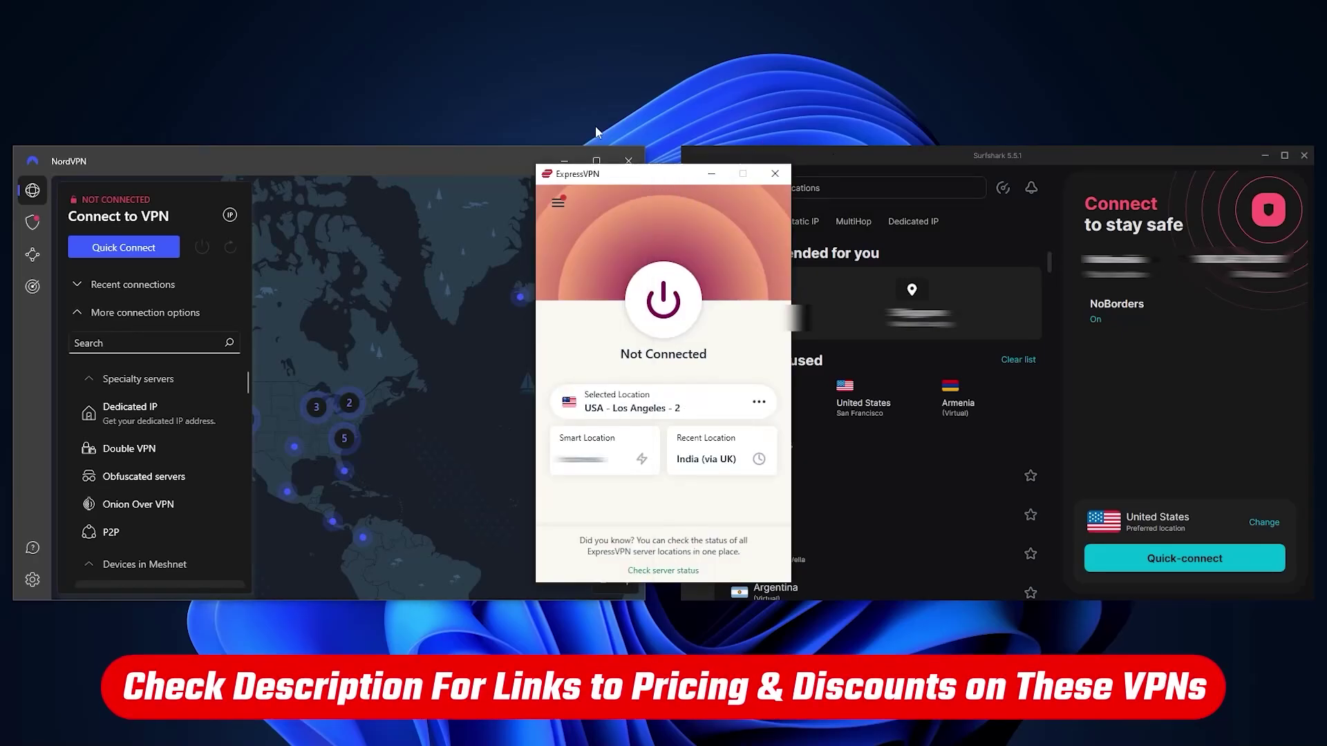
scroll(141, 414, down, 5)
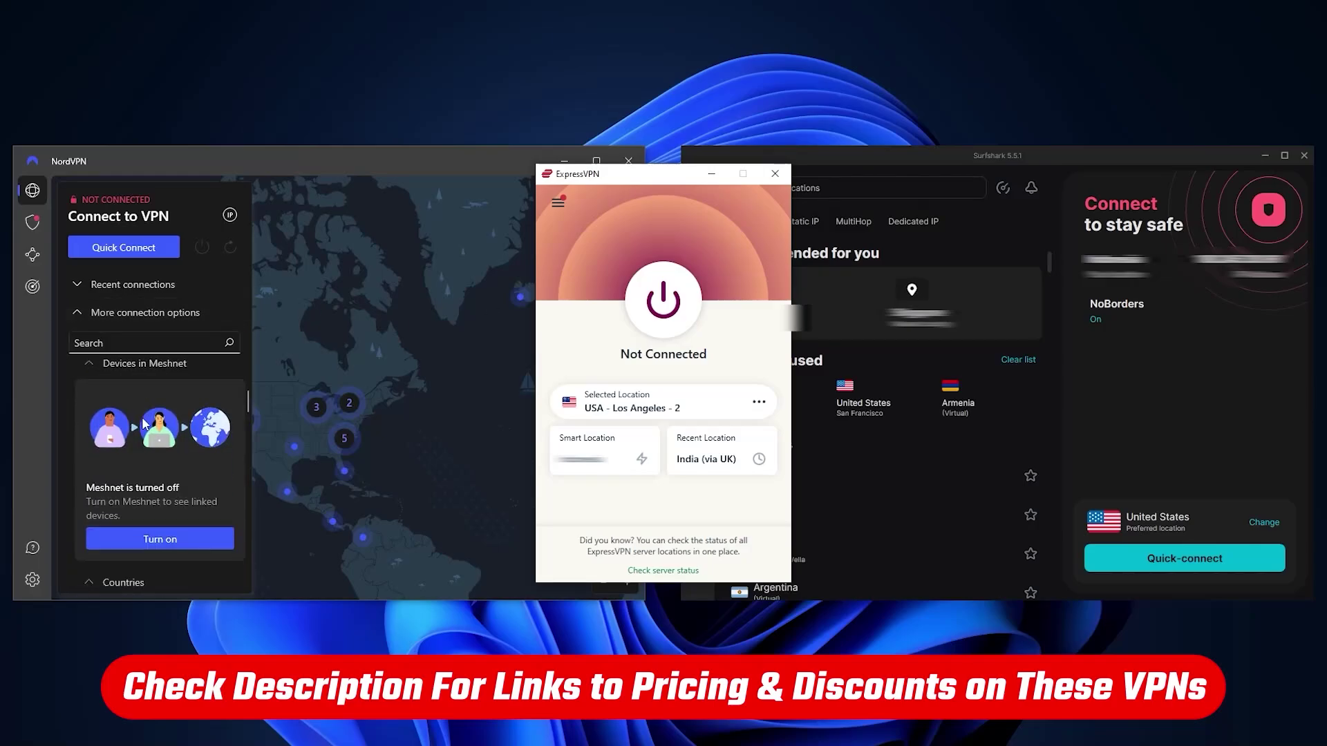
scroll(142, 419, up, 5)
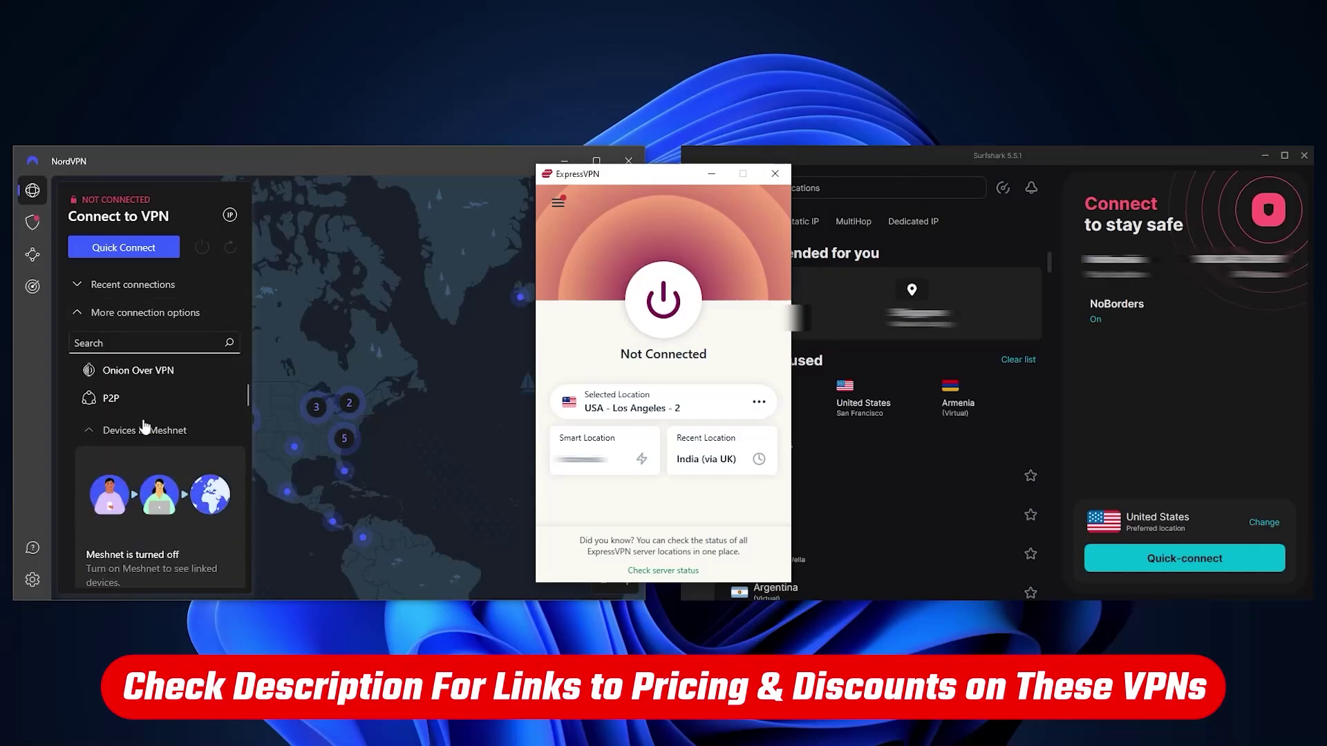
scroll(142, 418, down, 6)
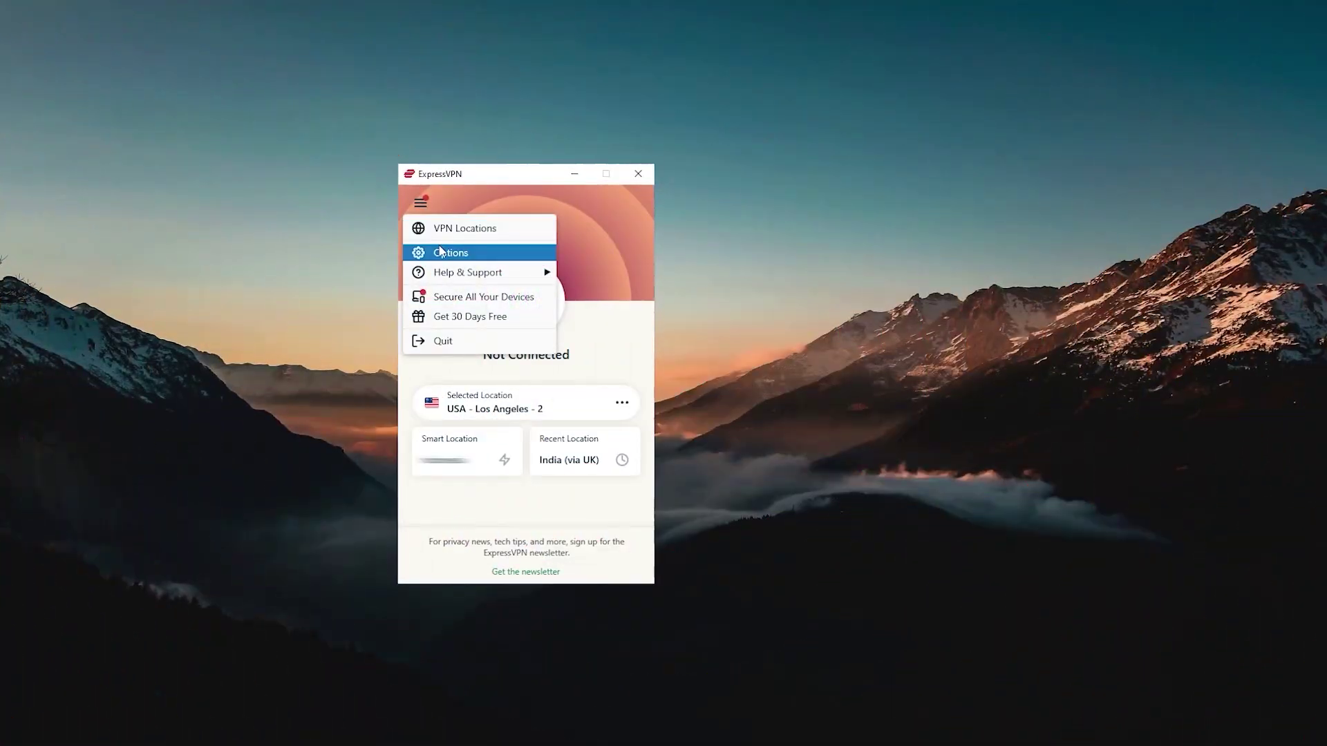
- Set ExpressVPN's connection protocol to Lightway - UDP in Options
click(438, 246)
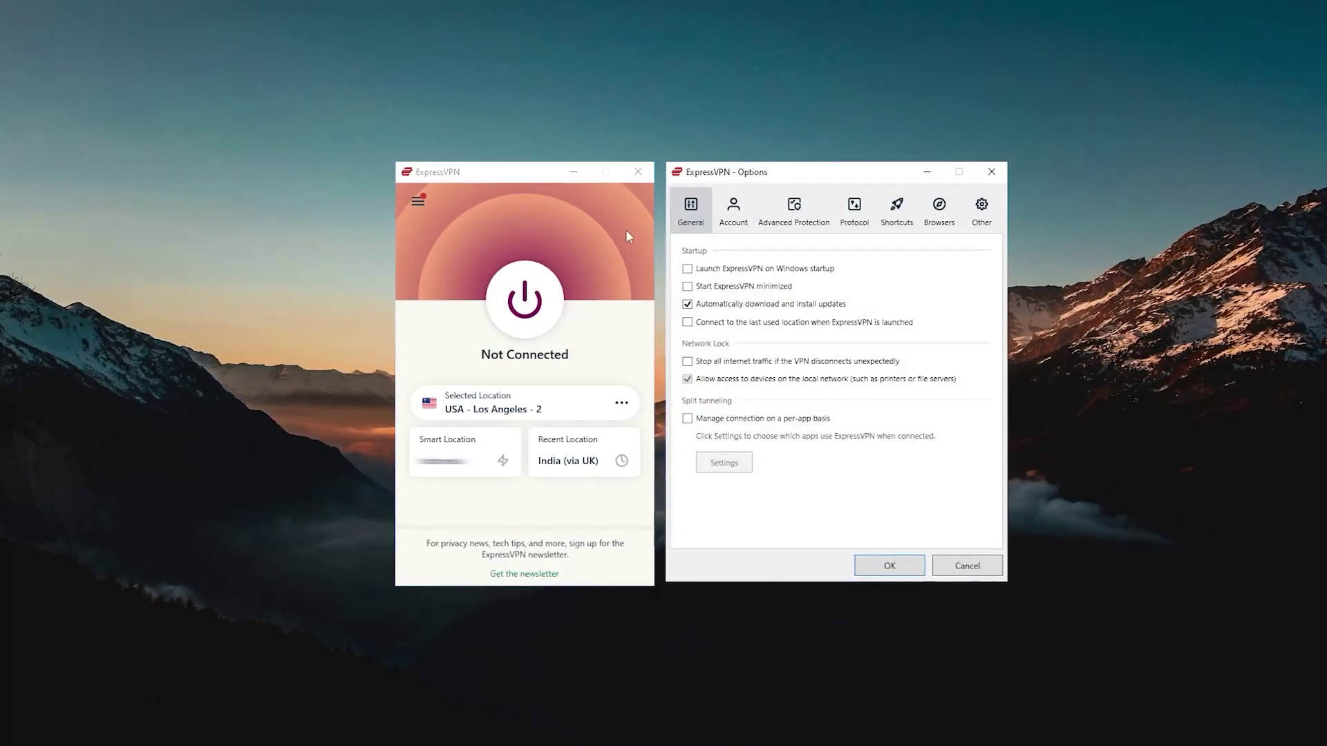
click(789, 214)
click(855, 207)
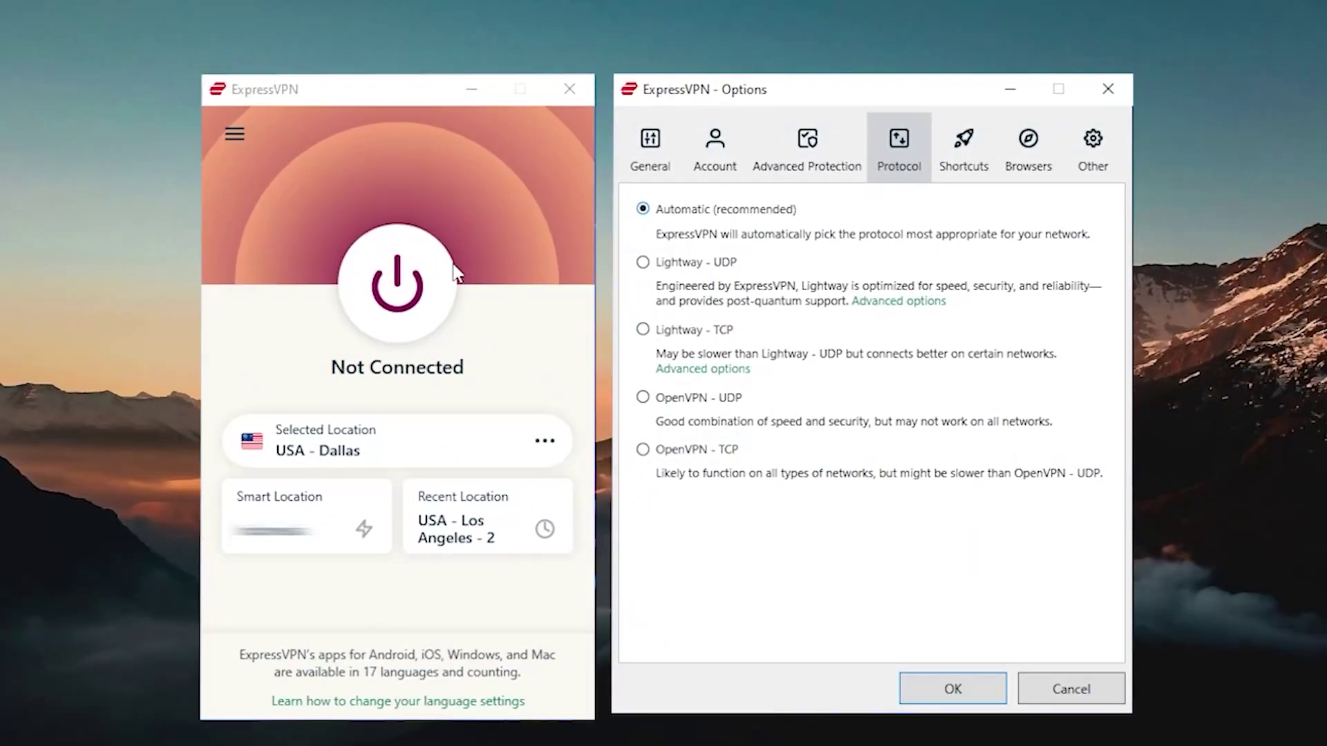
click(642, 262)
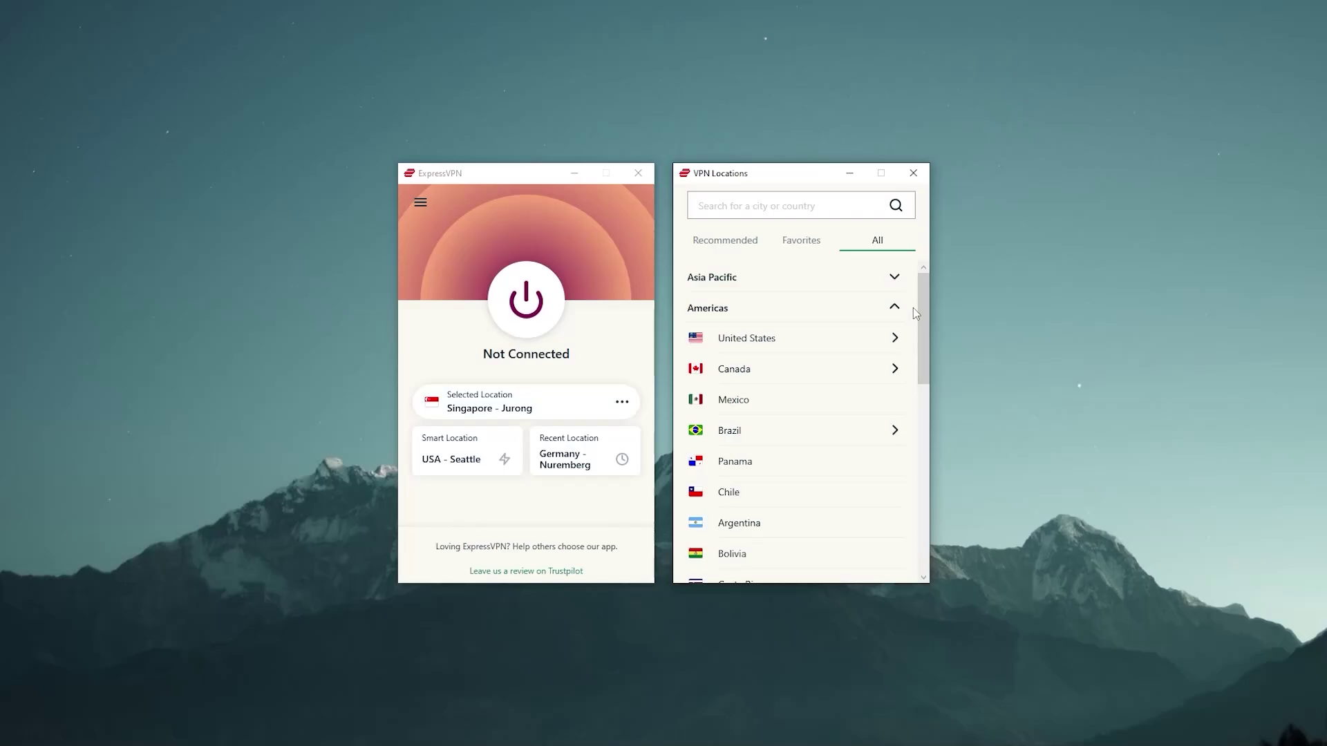
- Pick USA - Chicago from the United States locations and connect to it
click(902, 337)
scroll(817, 378, down, 2)
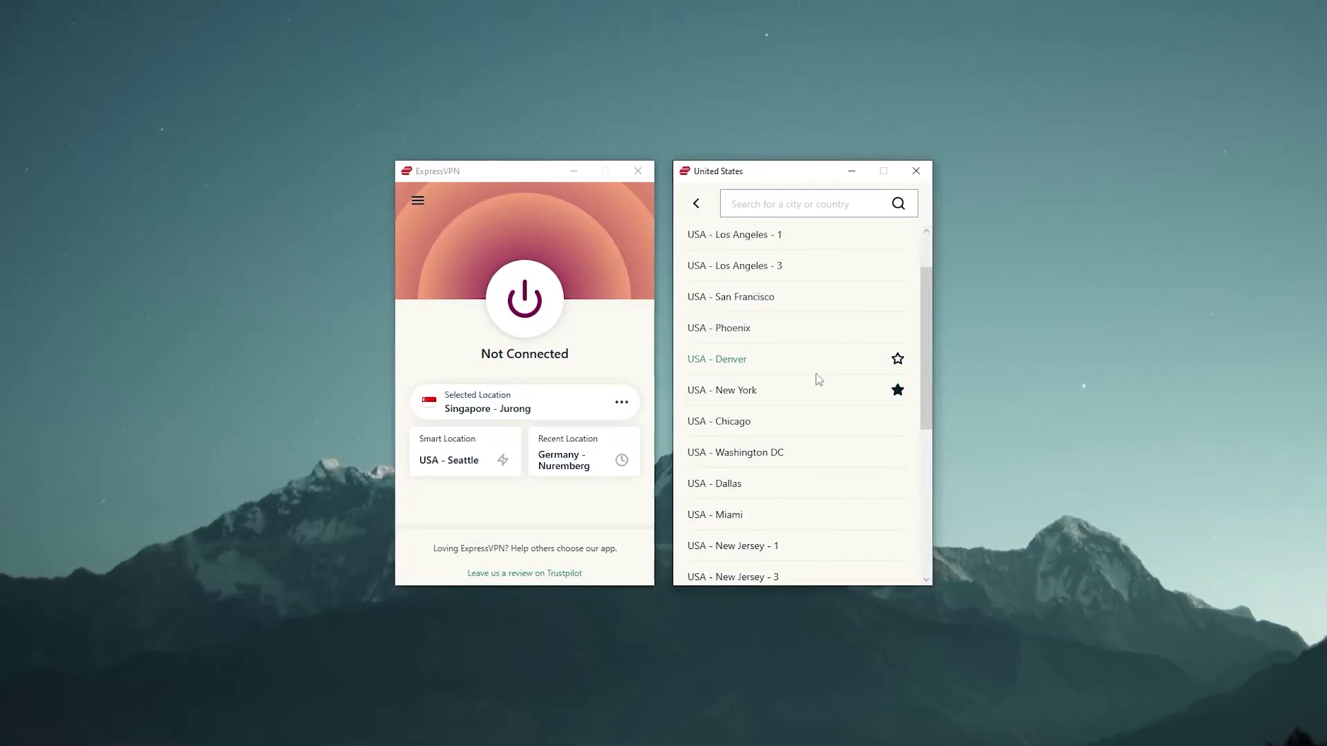
click(751, 423)
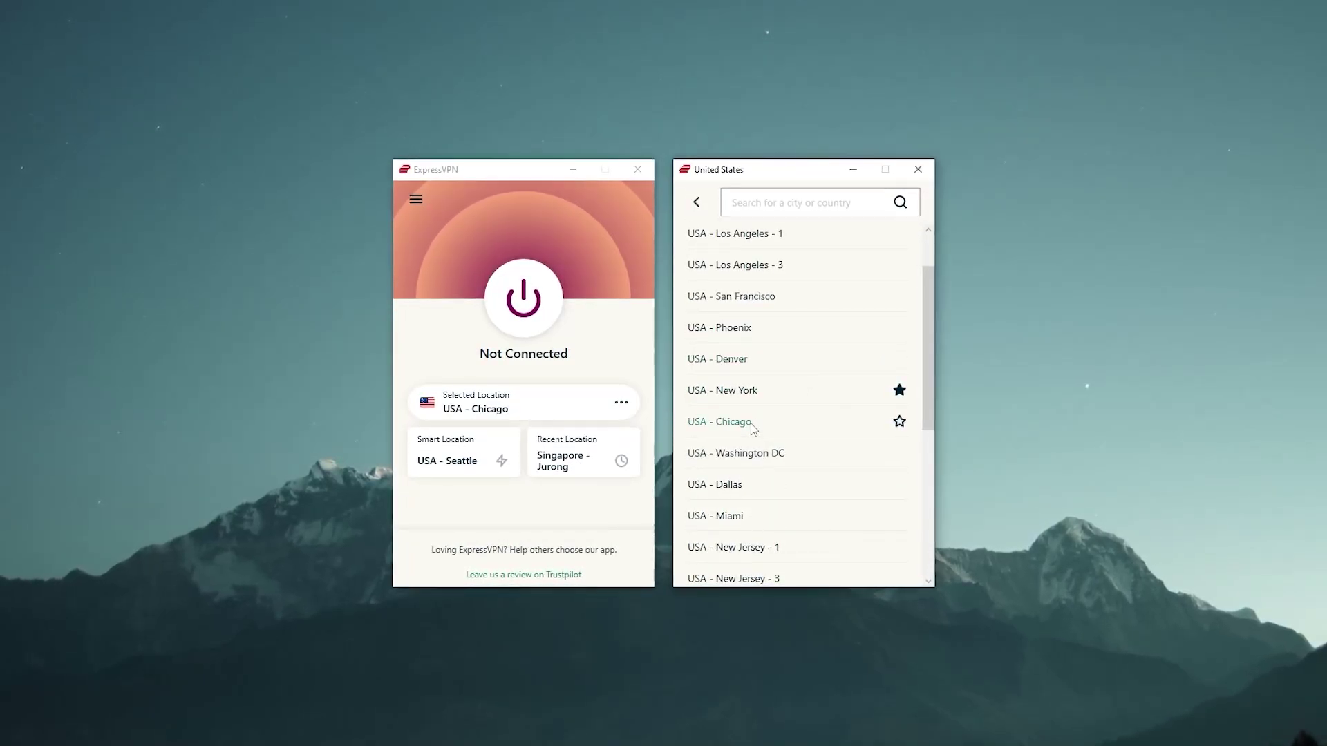
click(523, 299)
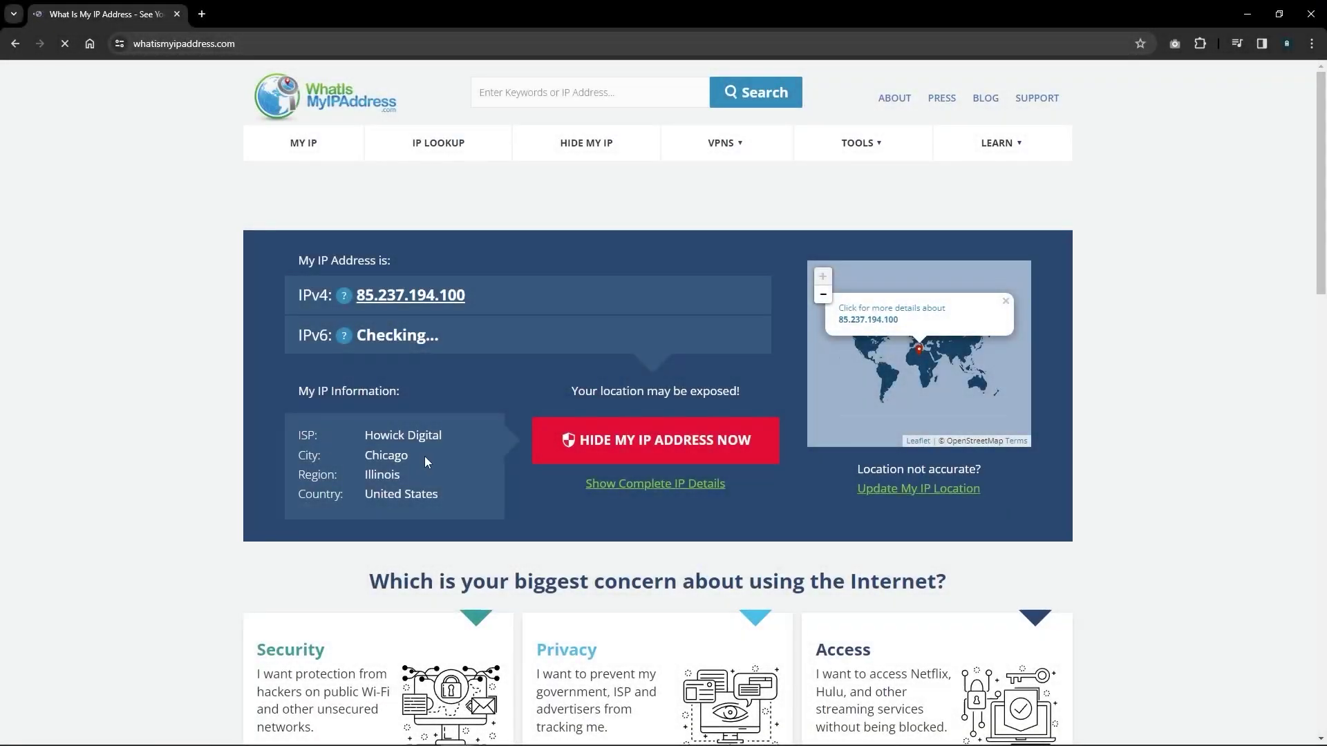
- Highlight Chicago in the IP lookup result, then scroll the Netflix Children & Family movies page
drag(425, 456, 386, 457)
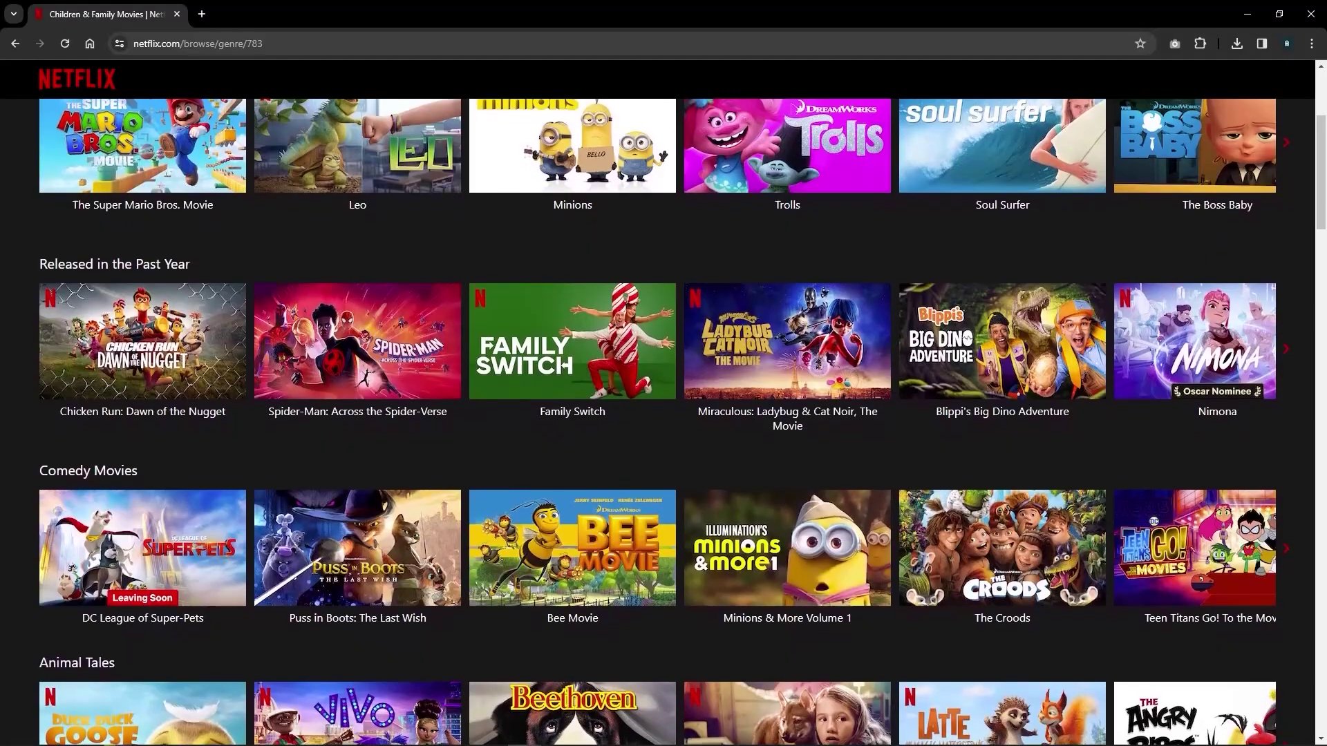
scroll(664, 415, down, 1)
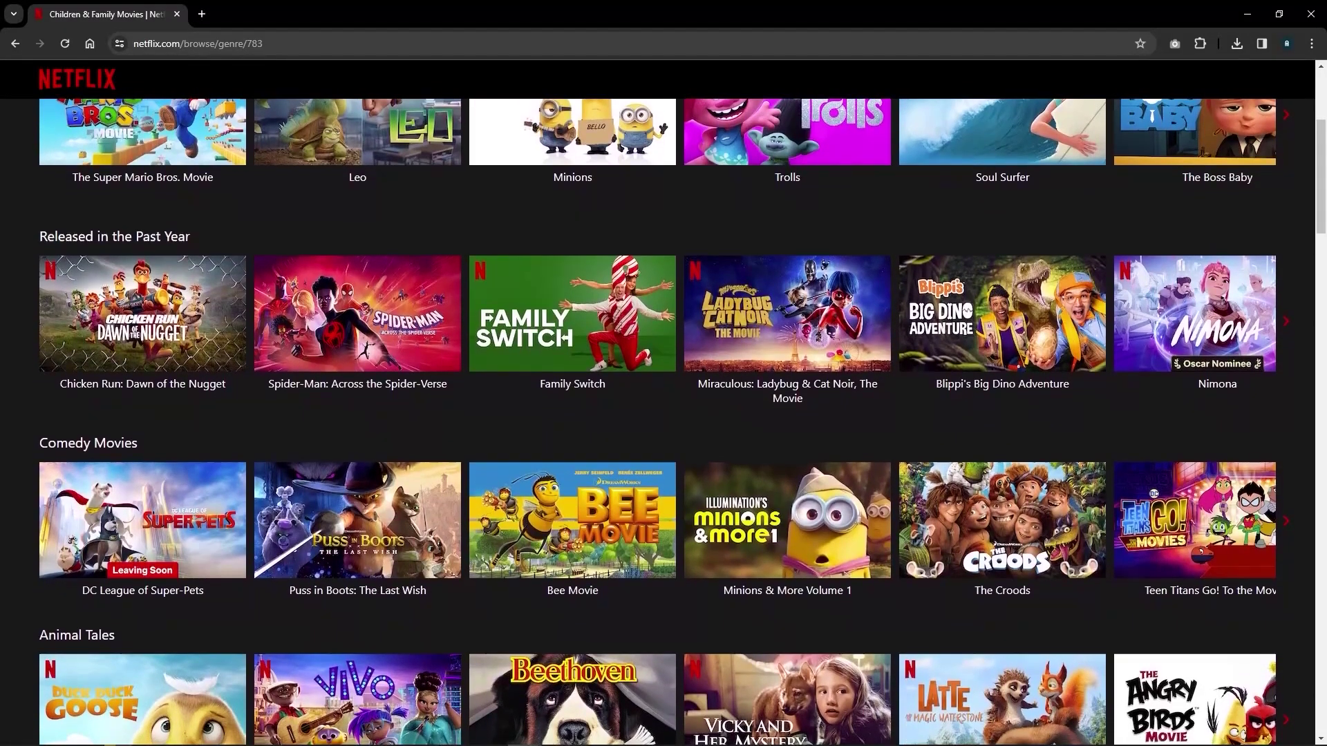
scroll(664, 415, down, 1)
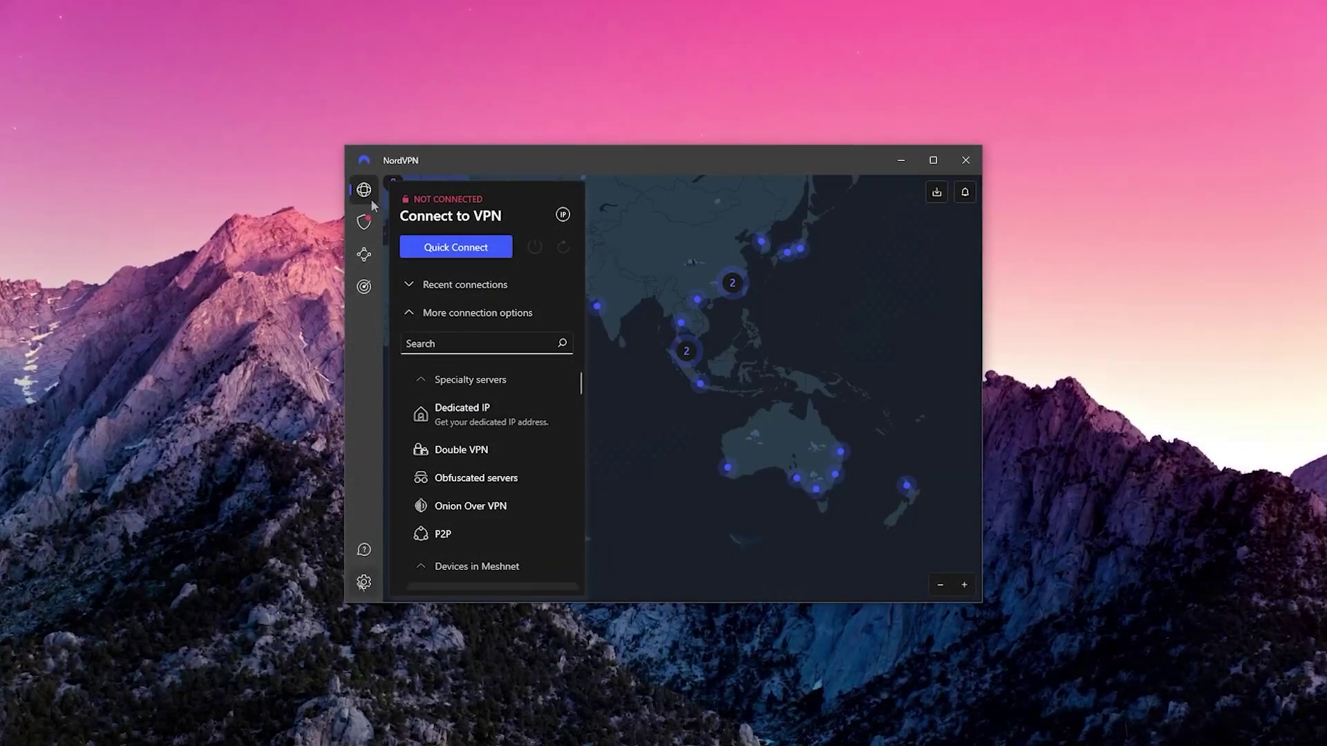
- Open NordVPN's settings and scroll through the list
click(364, 582)
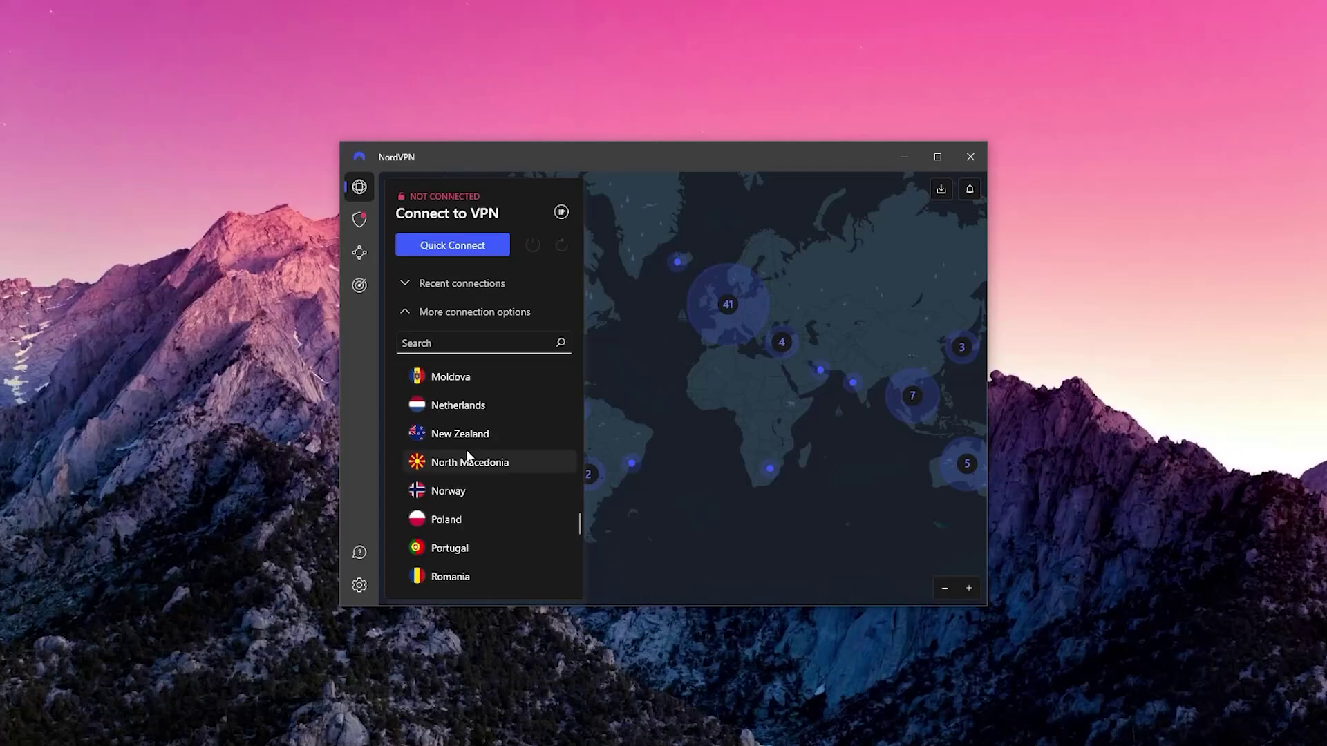
scroll(466, 449, down, 3)
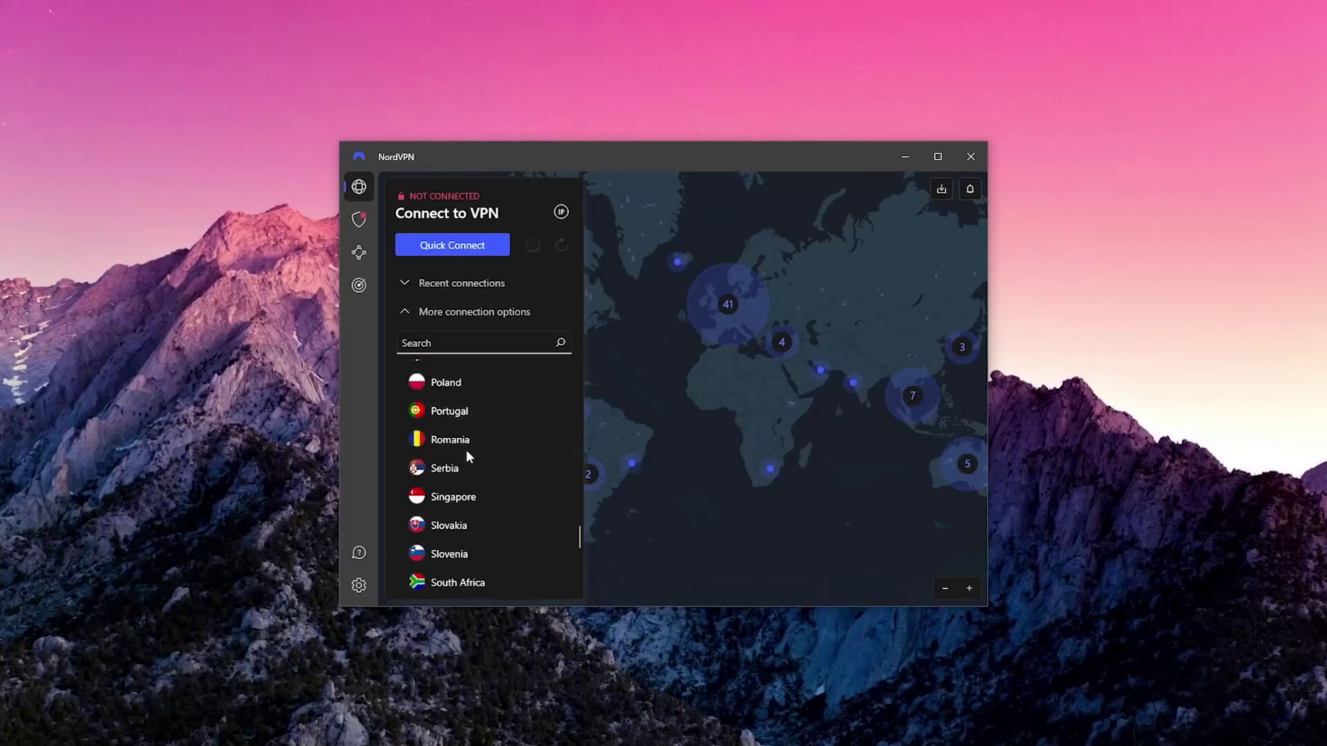
scroll(719, 406, up, 3)
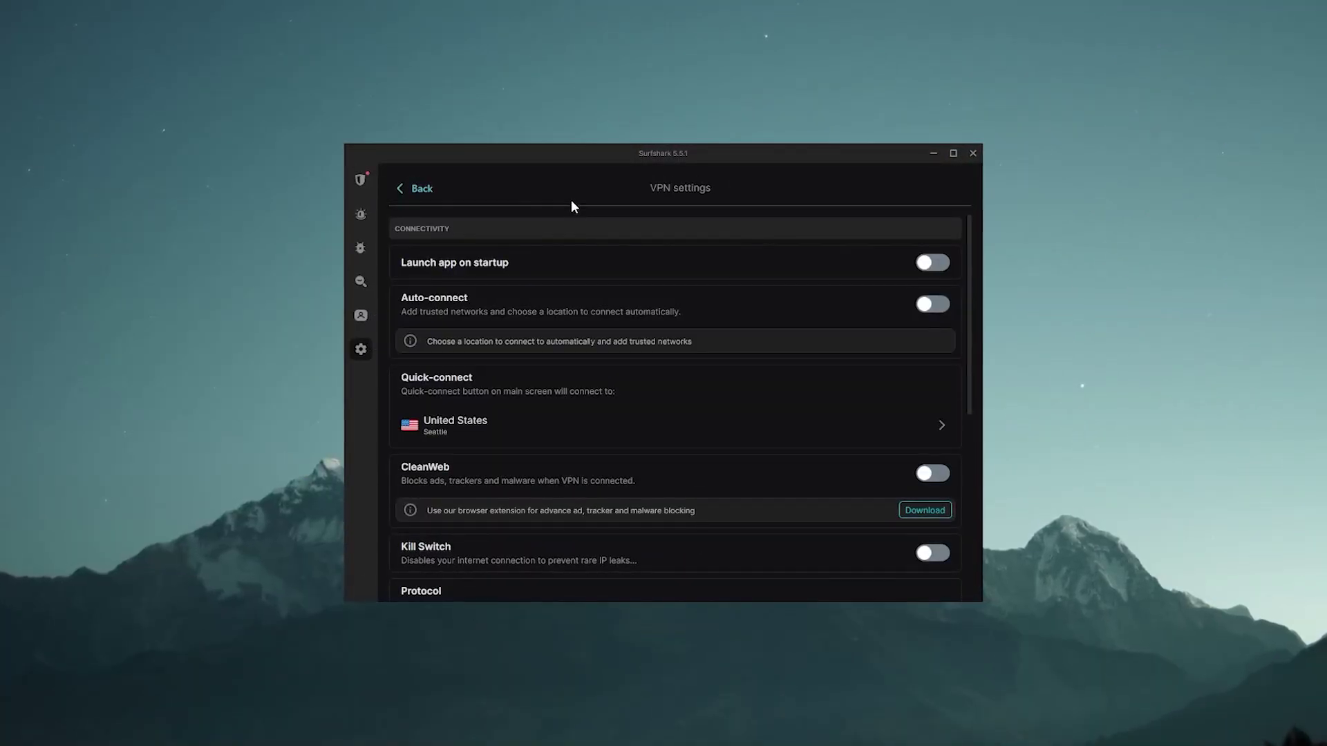
- Switch Surfshark's protocol to WireGuard, answer the prompt, and connect to France – Marseille
scroll(536, 424, down, 3)
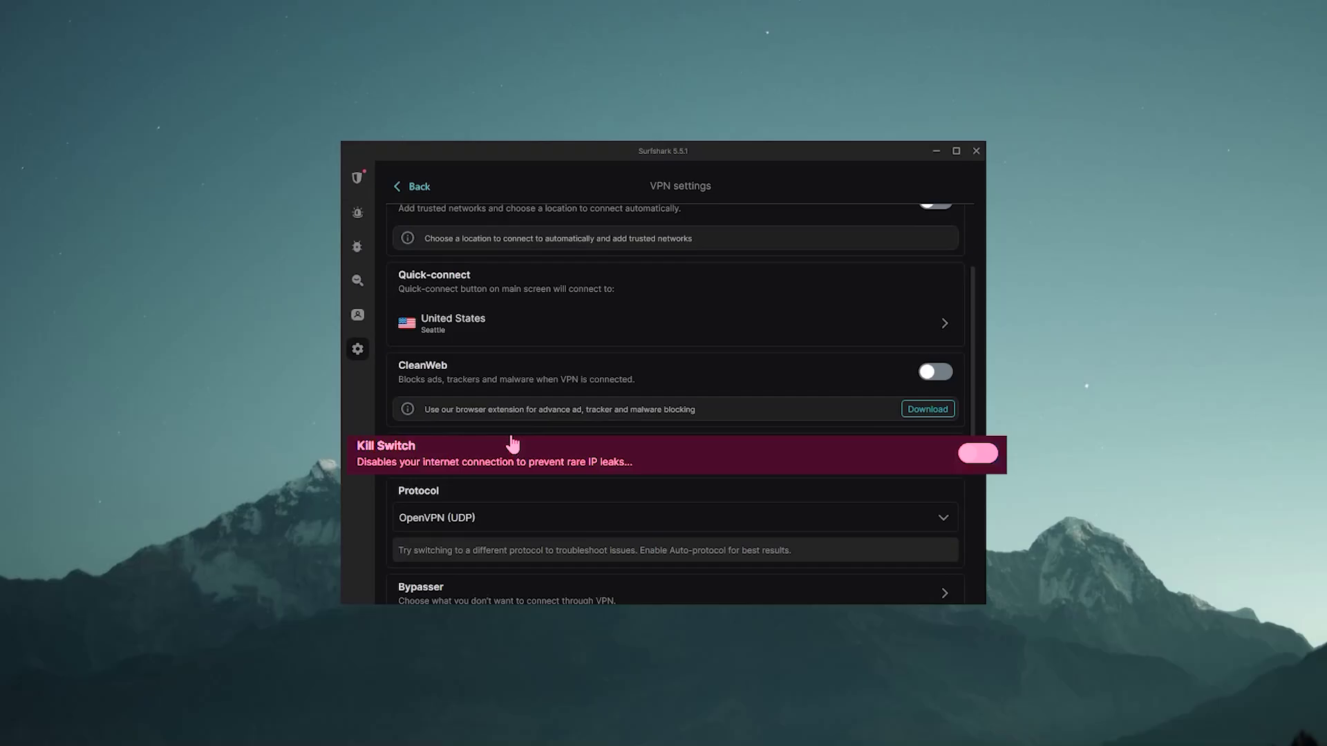
scroll(586, 563, down, 1)
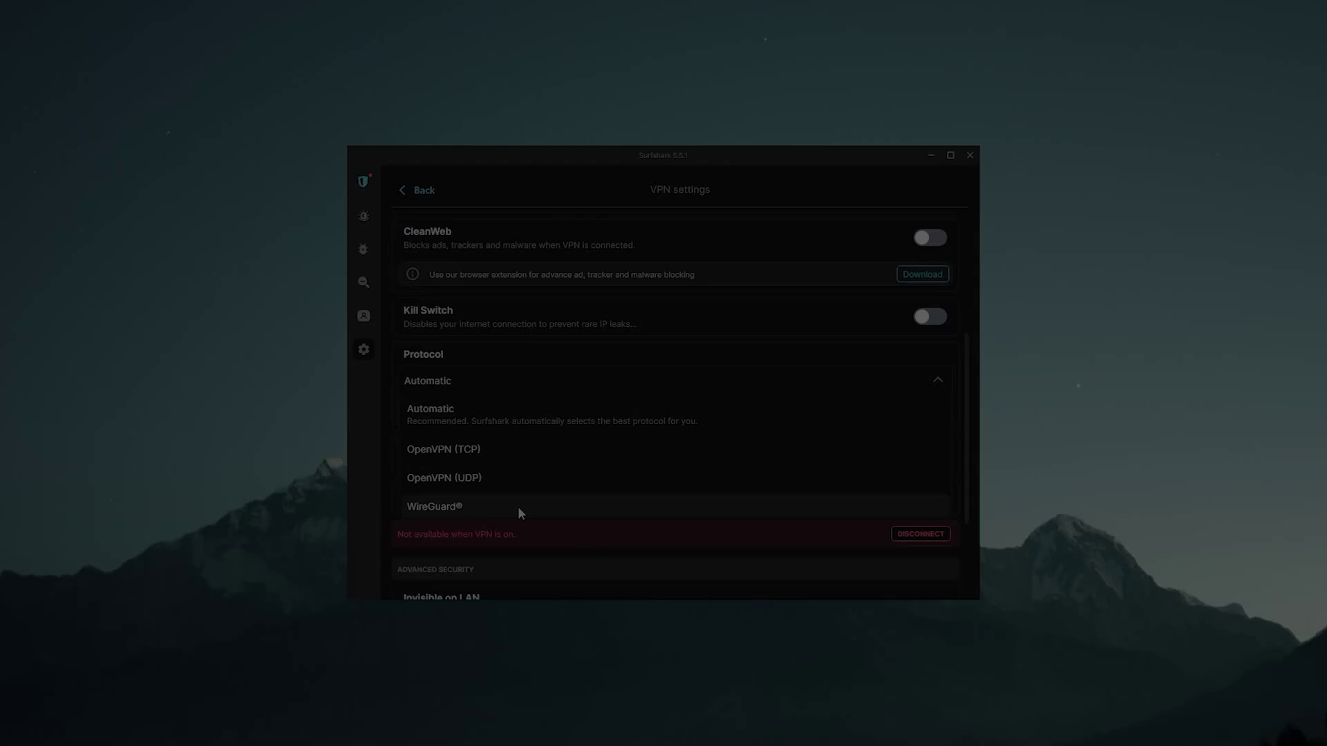
click(512, 514)
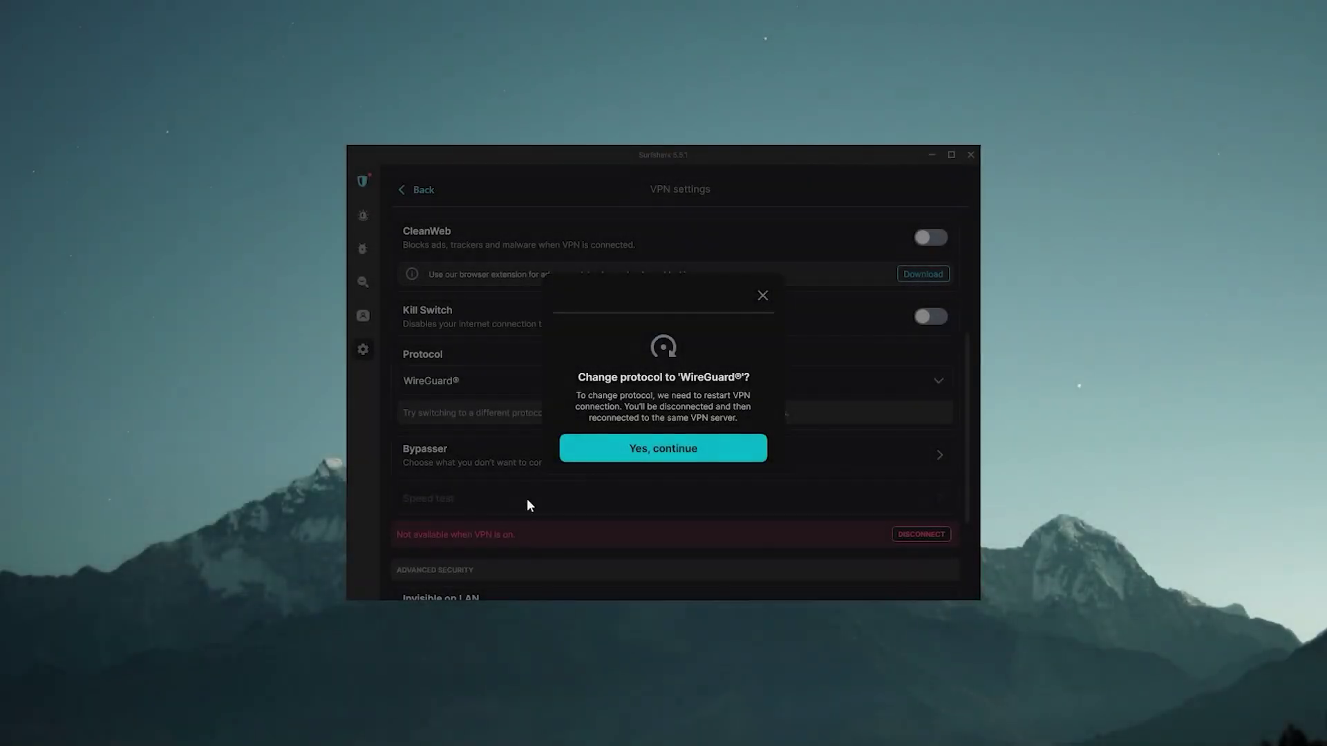
click(677, 461)
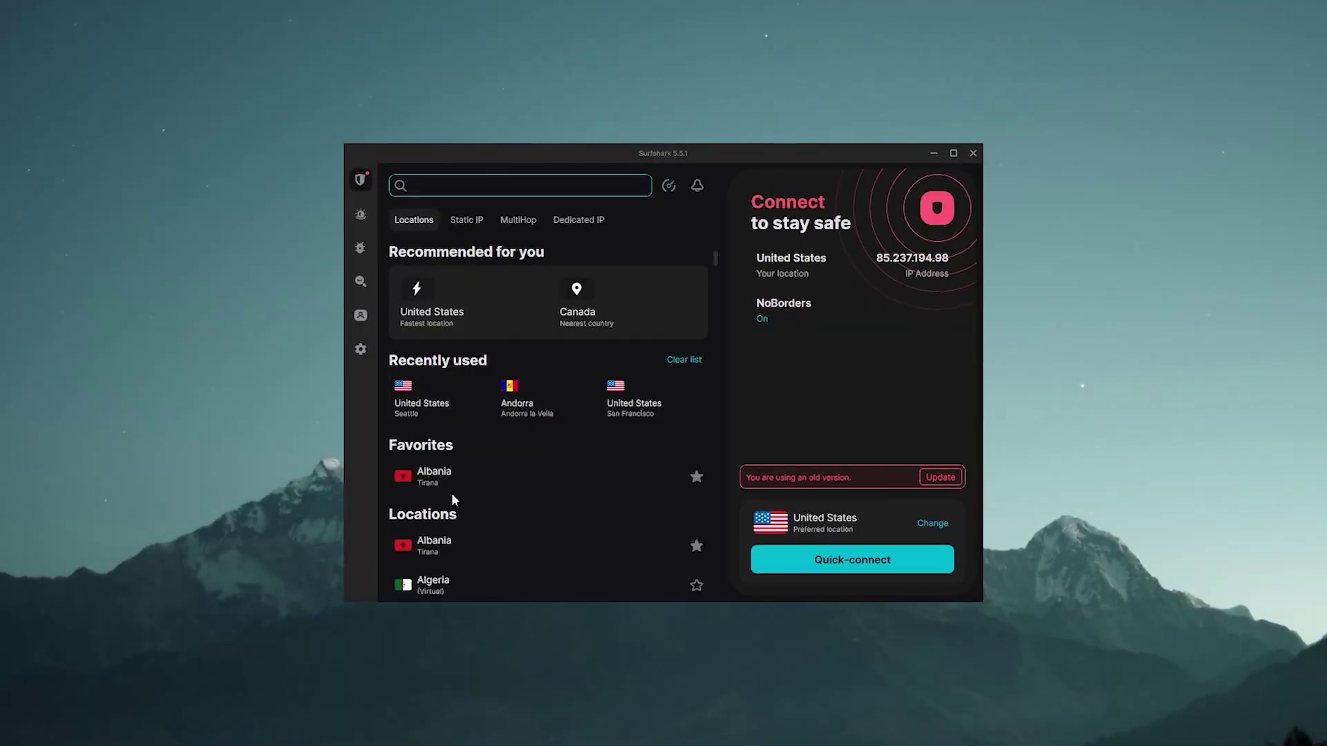
scroll(453, 496, down, 5)
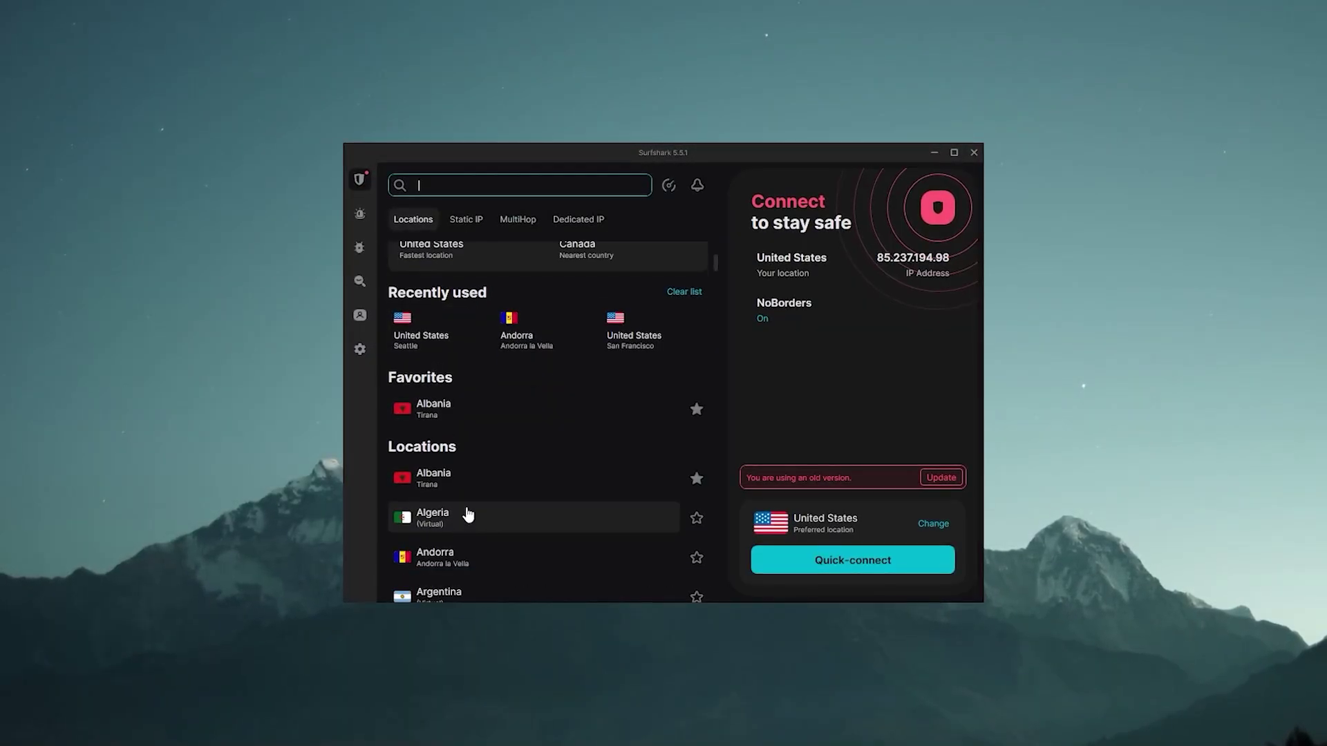
scroll(477, 497, down, 15)
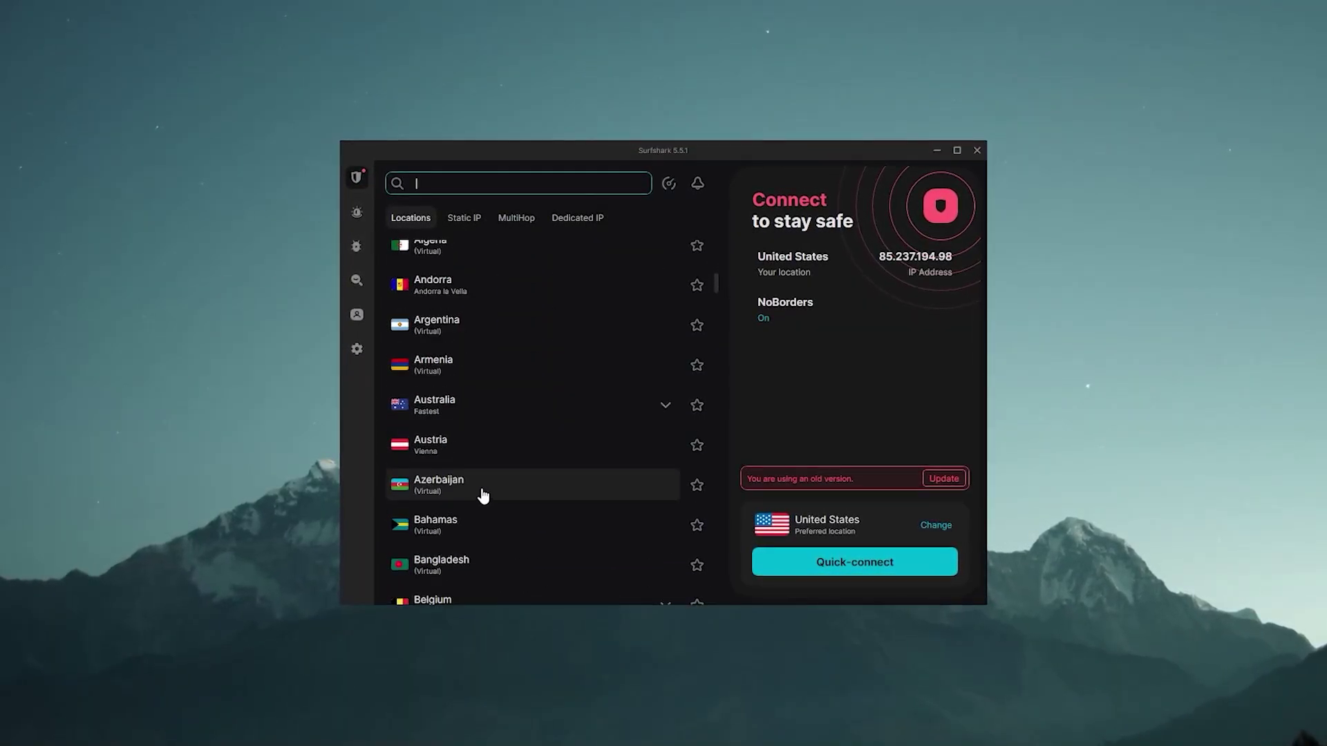
click(588, 518)
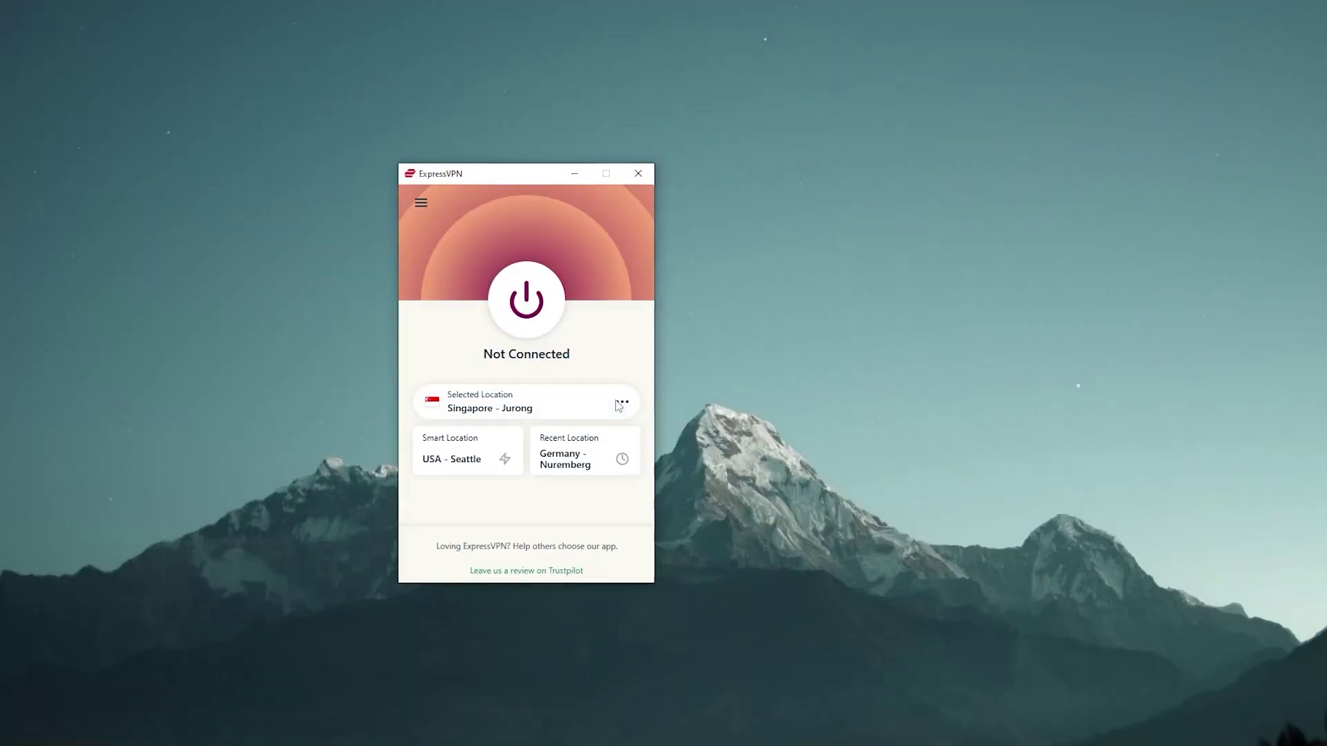
- Choose USA - Chicago under All > United States and connect ExpressVPN to it
click(620, 404)
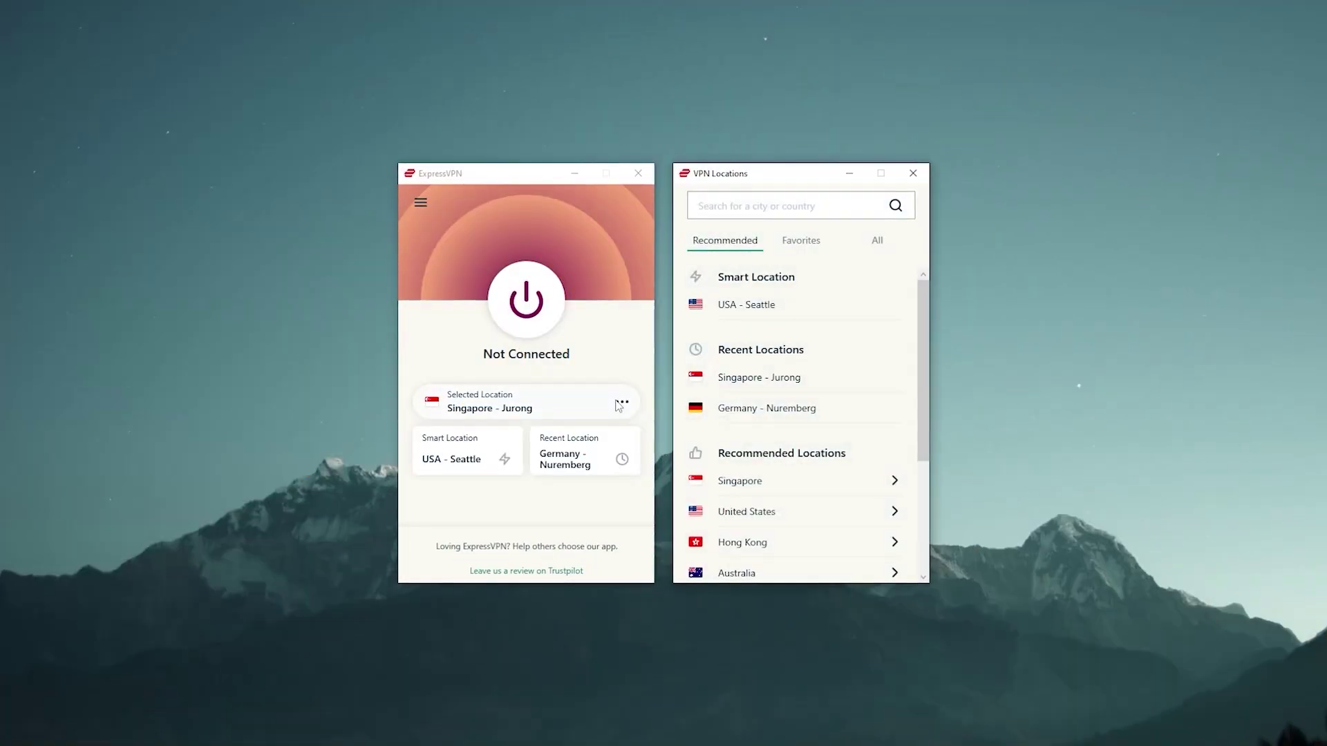
click(880, 241)
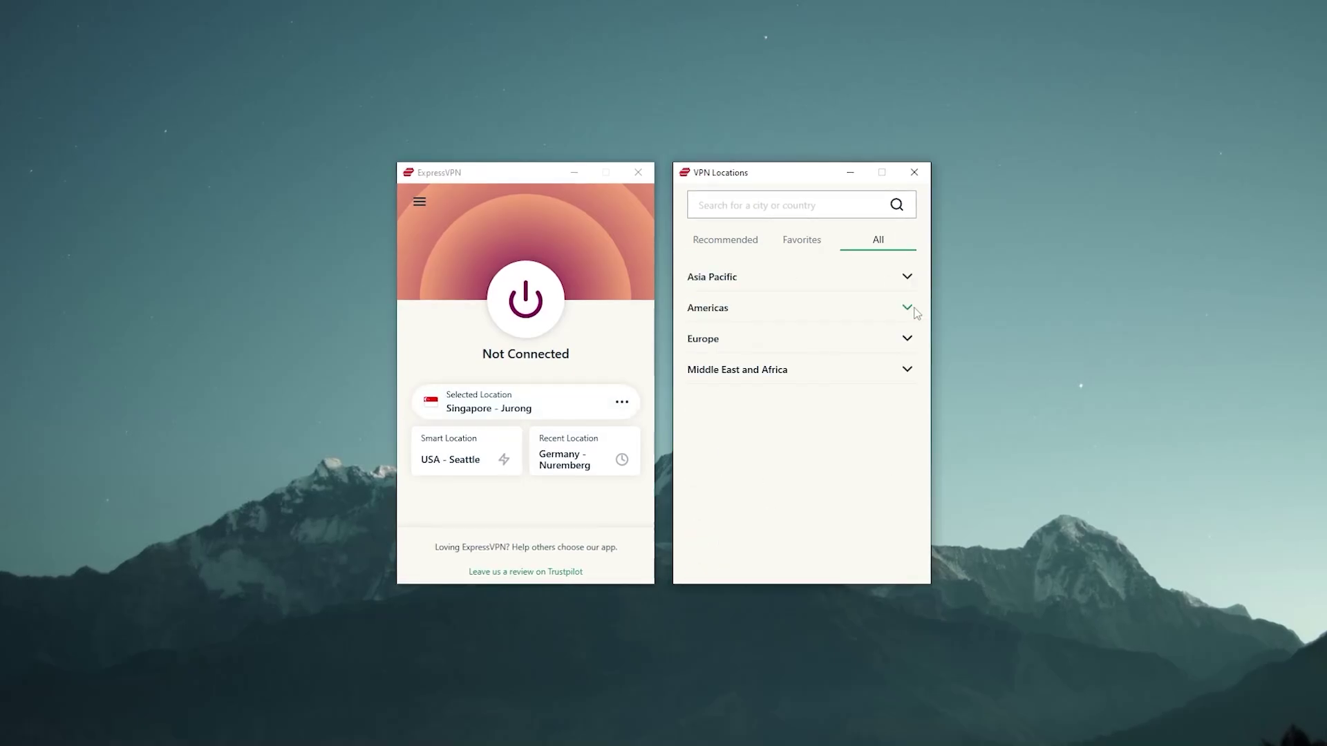
click(896, 338)
scroll(821, 374, down, 1)
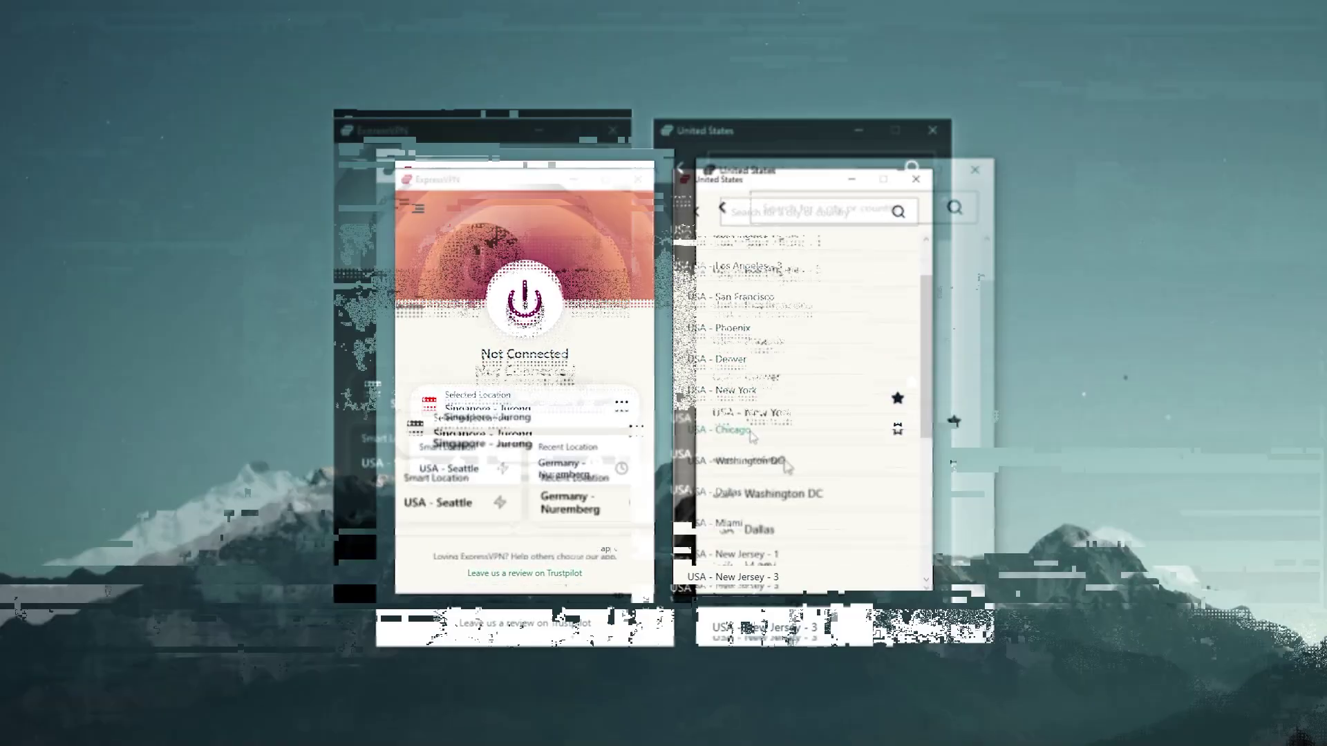
click(732, 421)
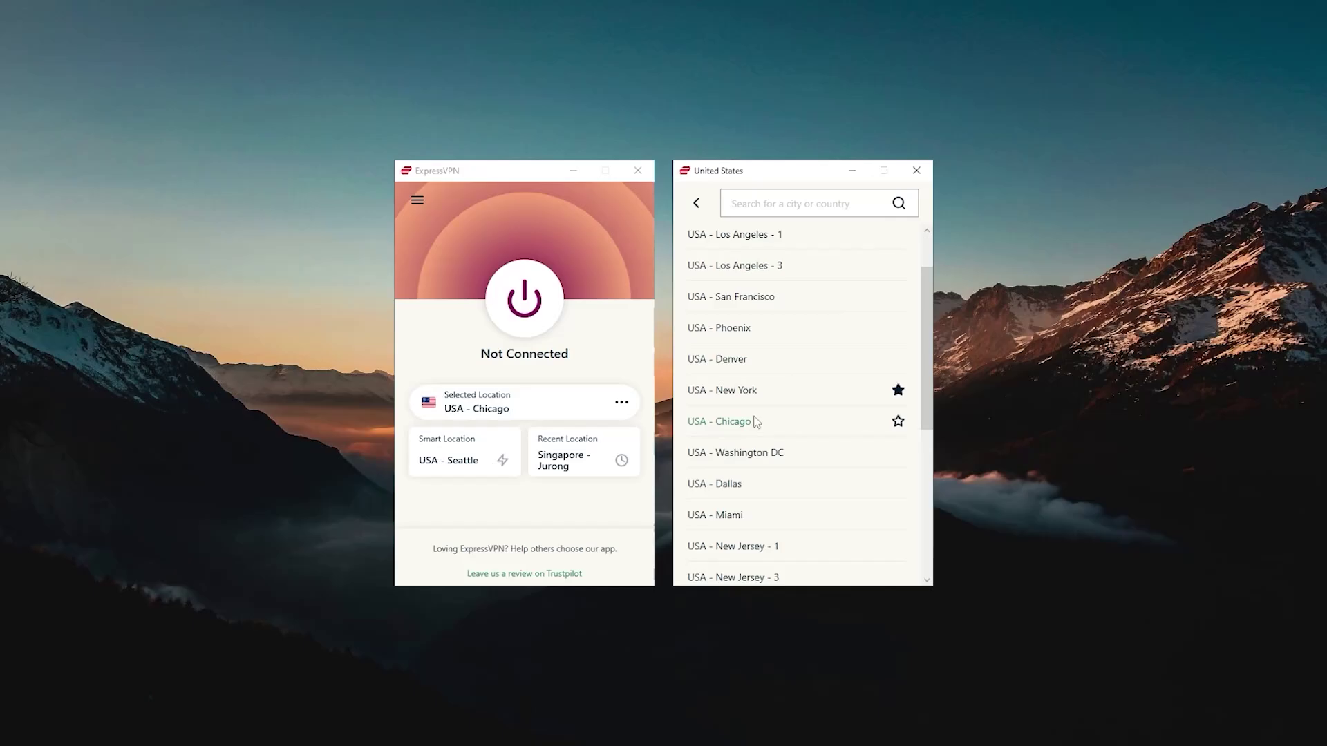
click(533, 322)
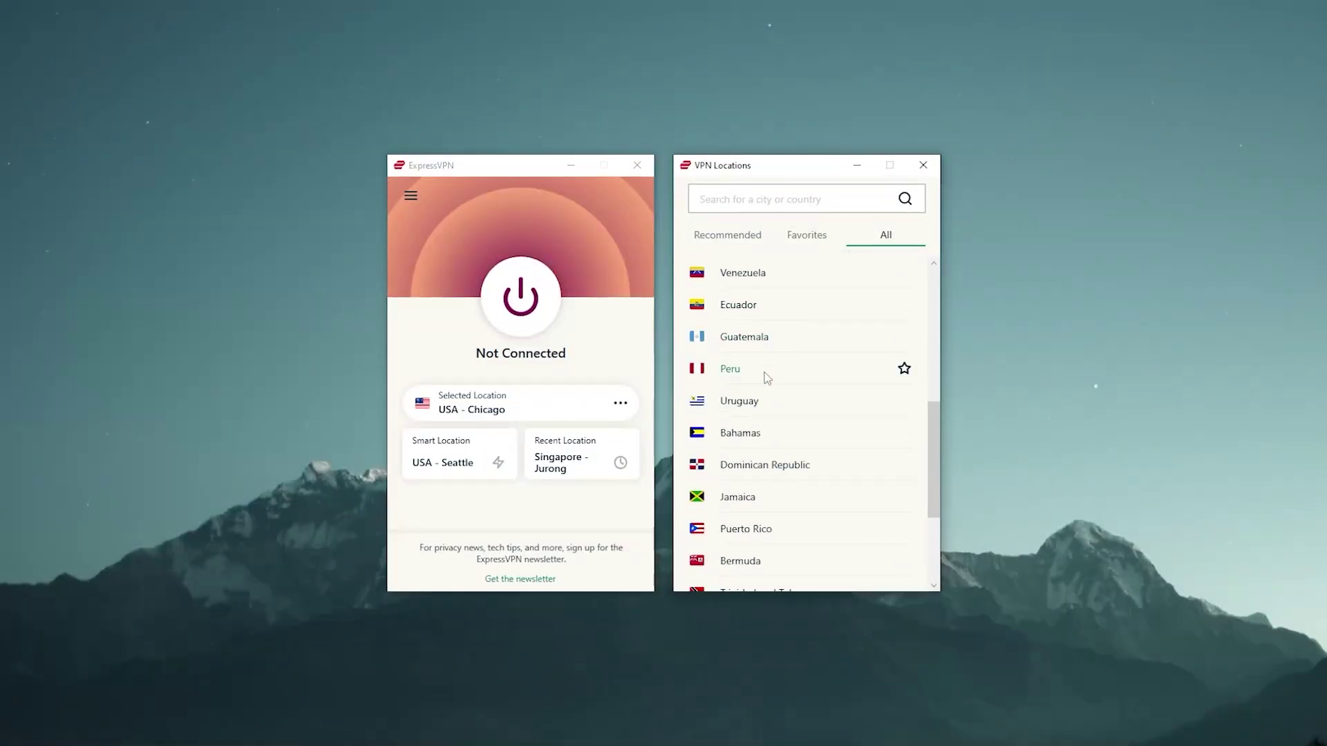
- Scroll the Netflix Children & Family Movies page past the Family Comedy, Drama and Family Feature Animation rows
scroll(767, 377, down, 3)
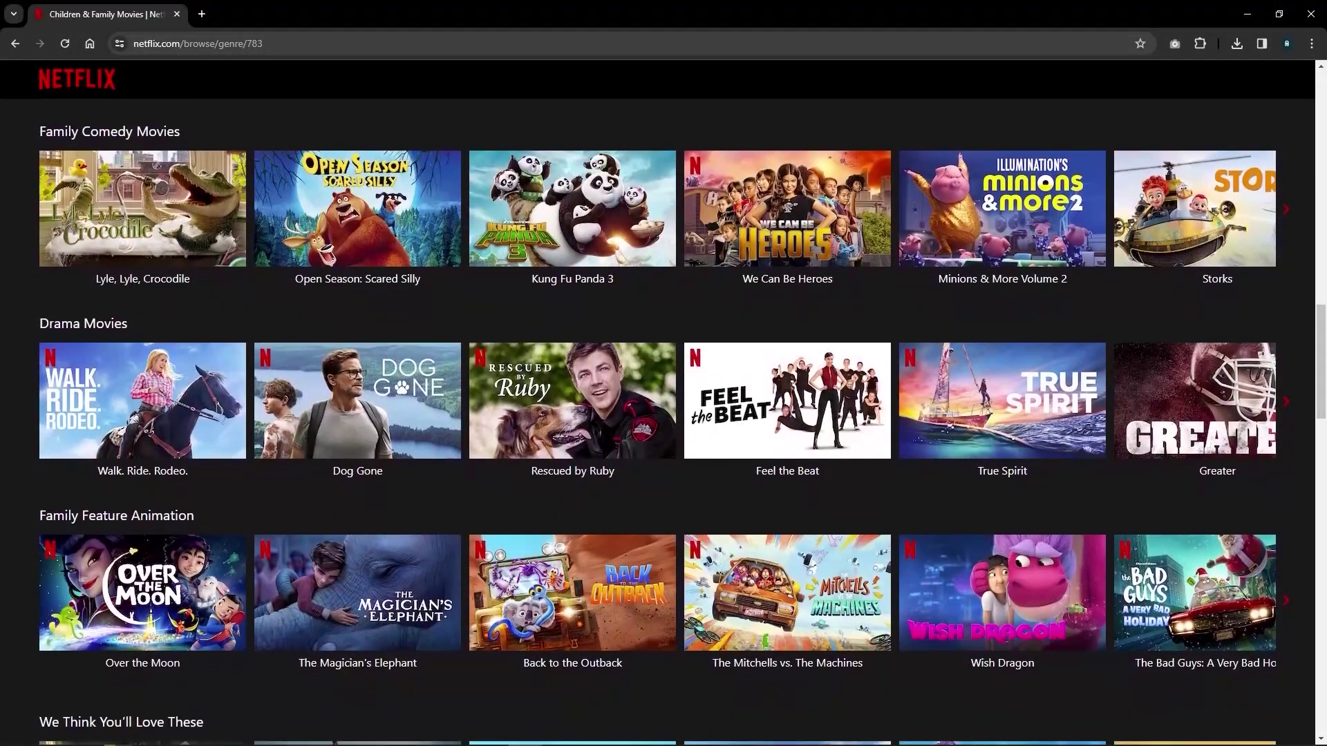
scroll(656, 414, down, 1)
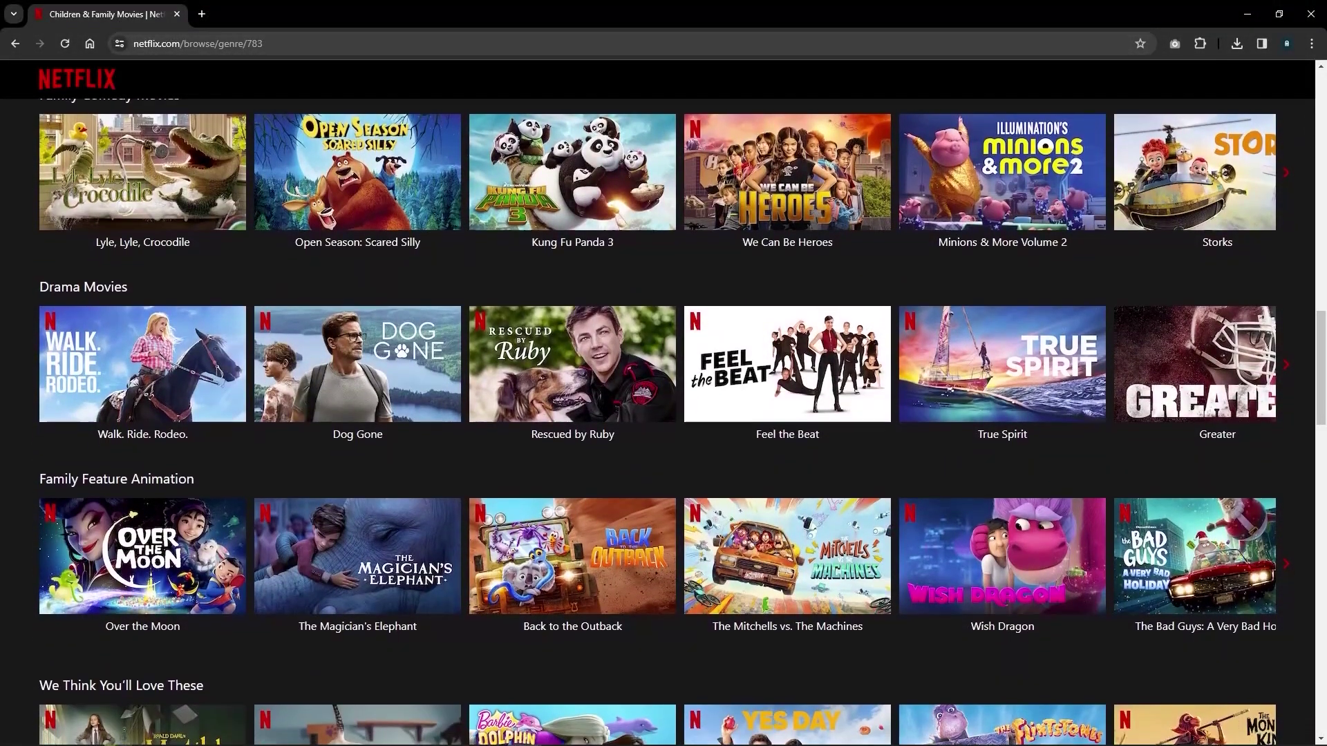
scroll(656, 414, down, 1)
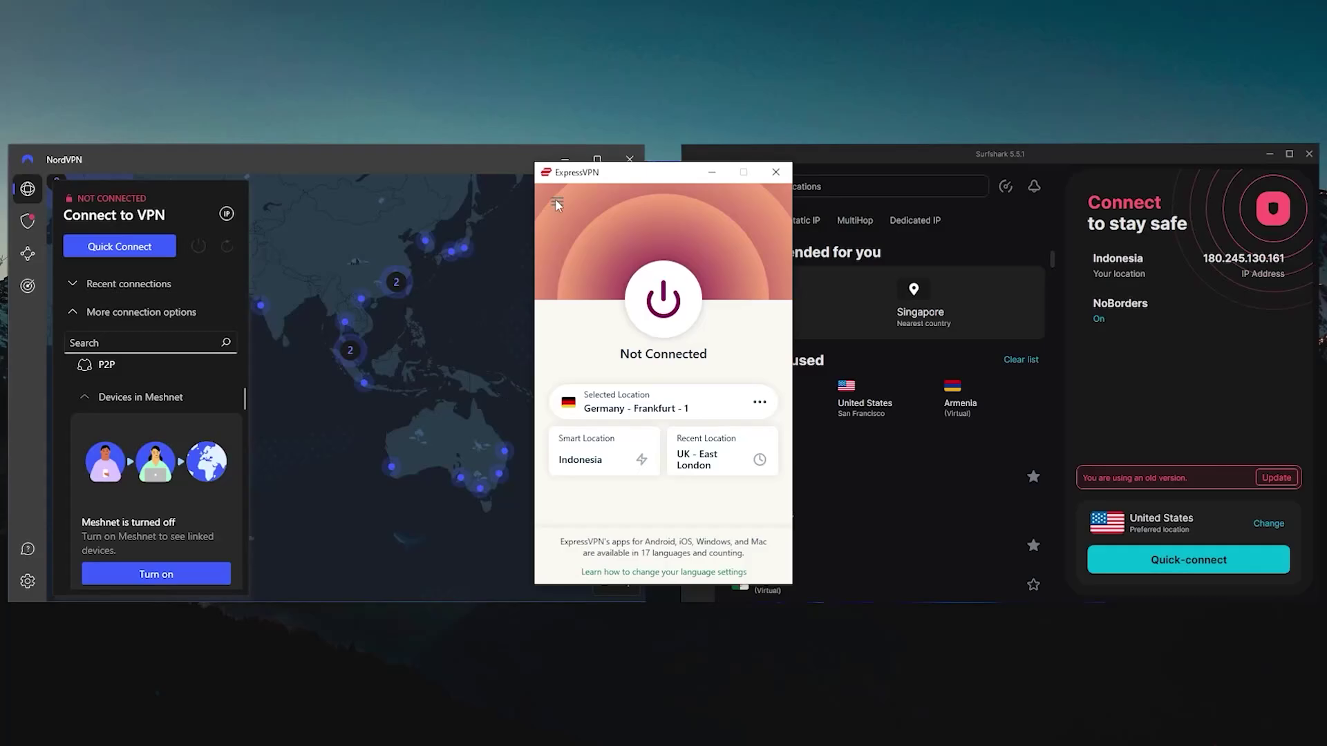
- In ExpressVPN Options, enable Stop all internet traffic if the VPN disconnects
click(556, 203)
click(585, 250)
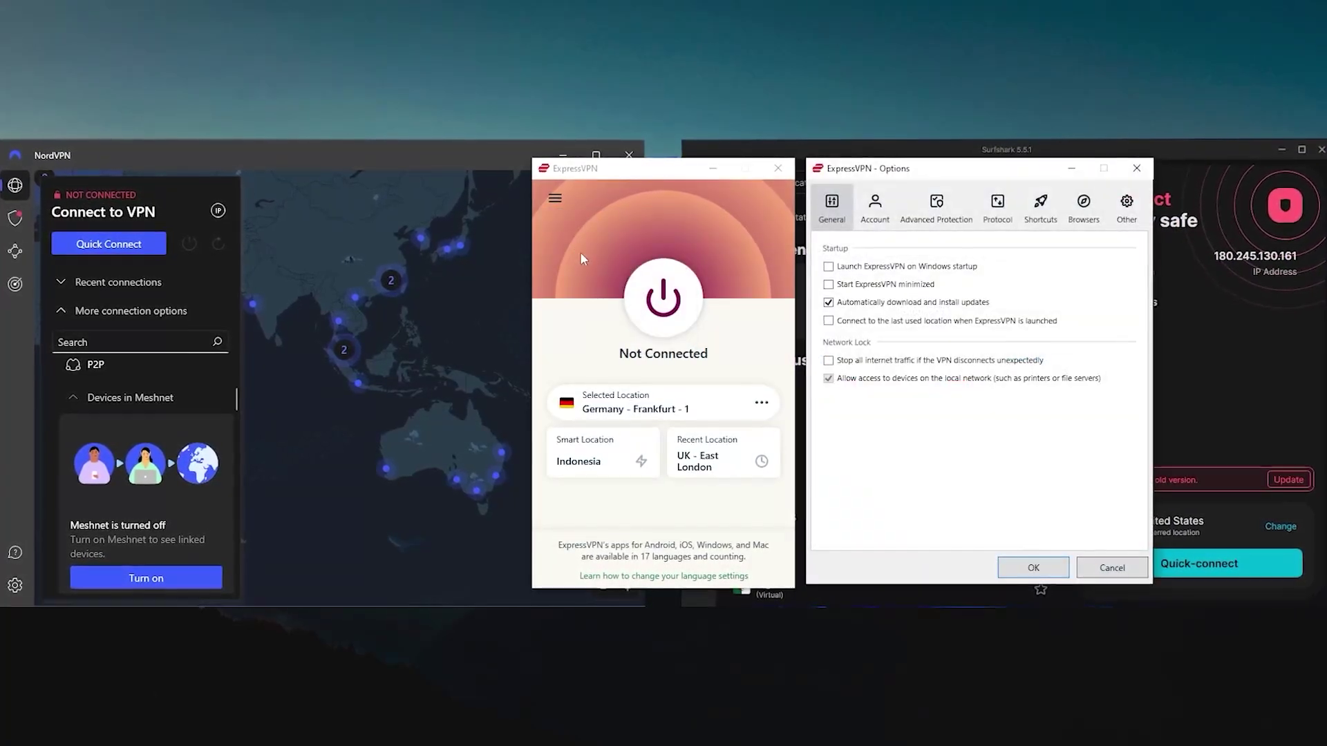
click(850, 361)
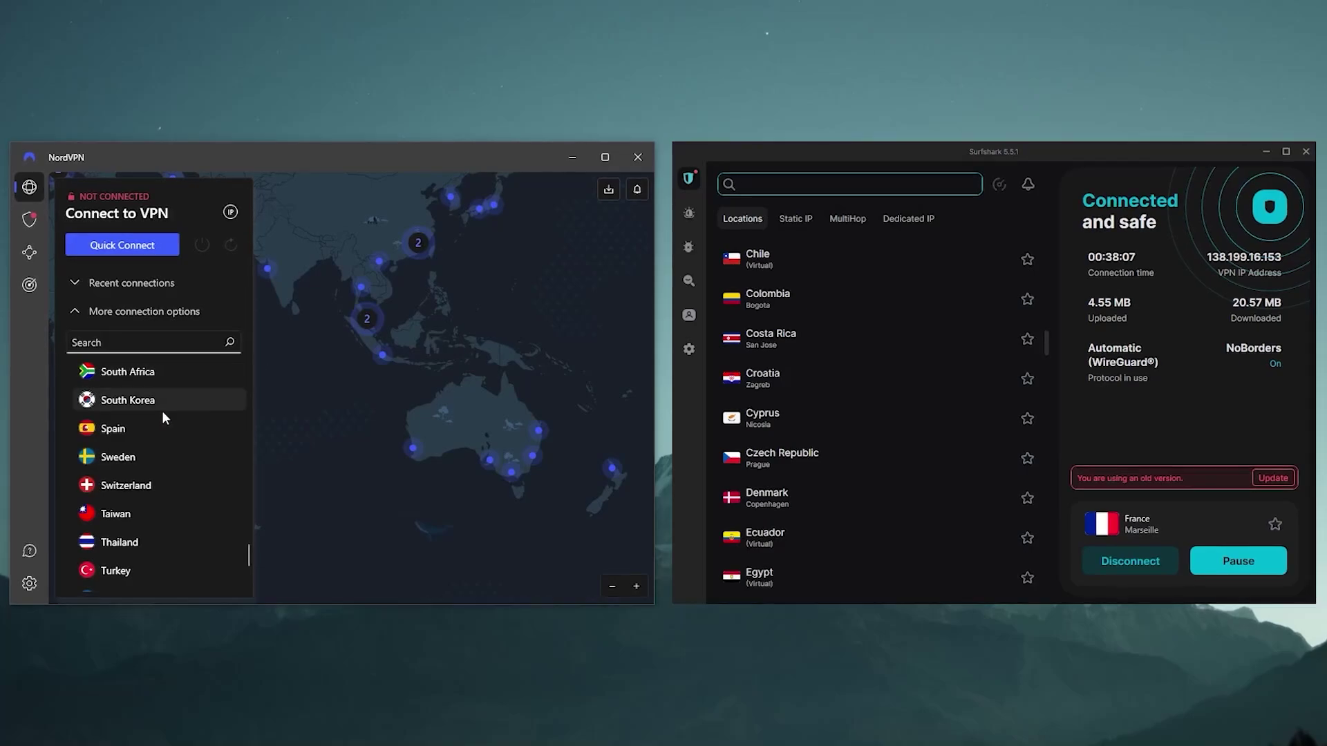
- Pan the NordVPN map past Greenland and Iceland over to North America
scroll(170, 429, down, 2)
scroll(852, 367, down, 2)
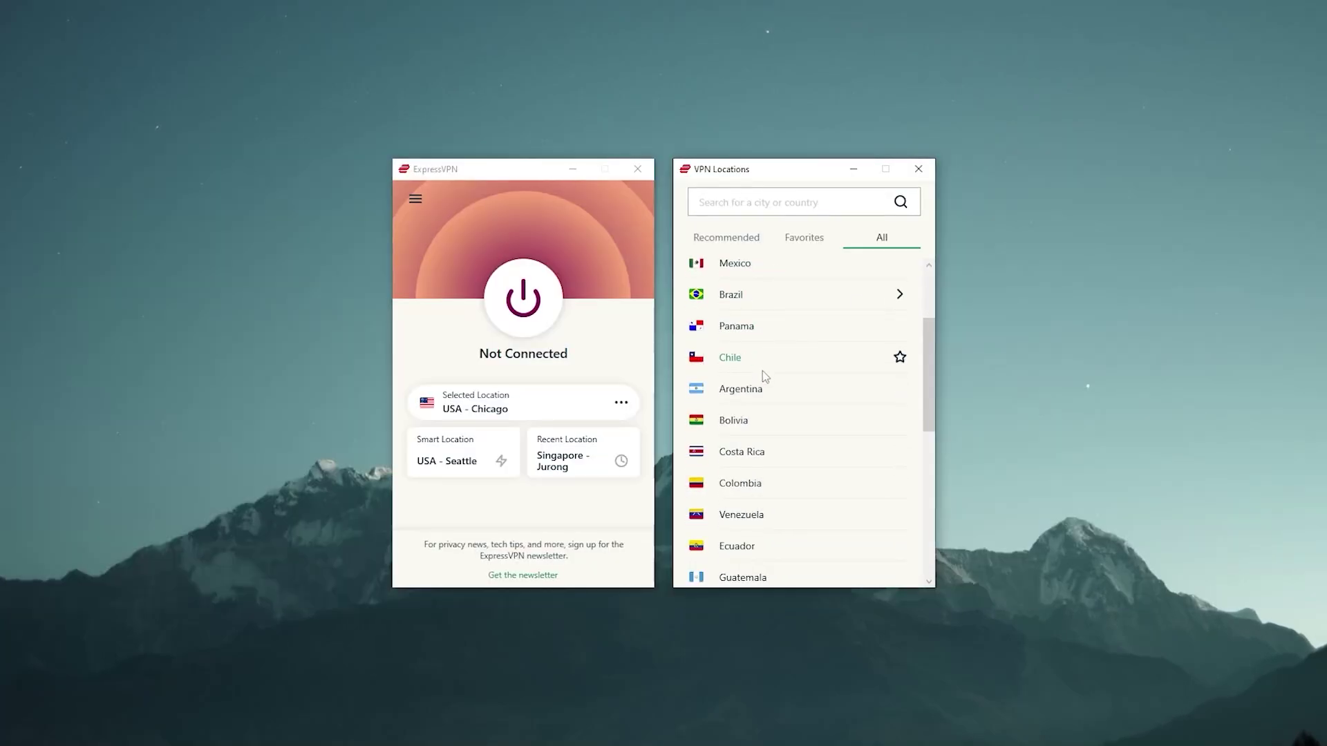
scroll(765, 376, down, 3)
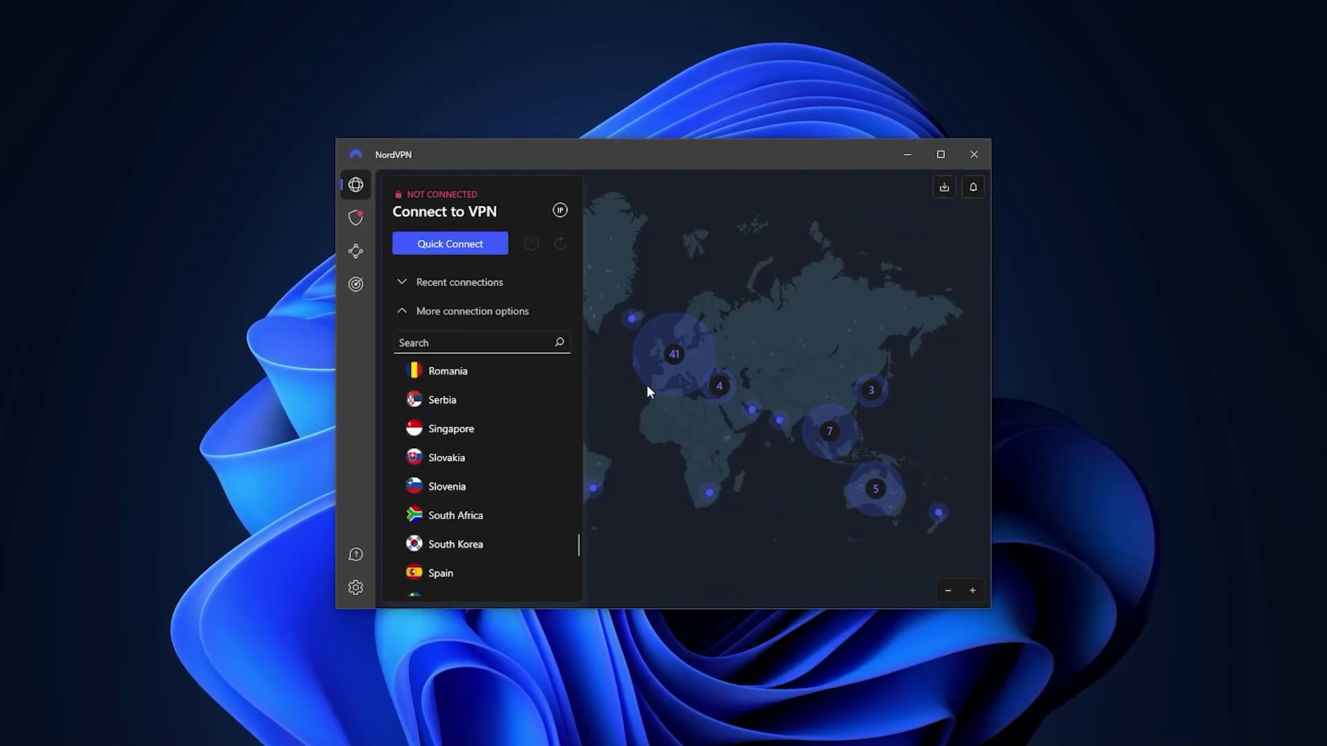
scroll(681, 412, up, 2)
scroll(755, 494, up, 2)
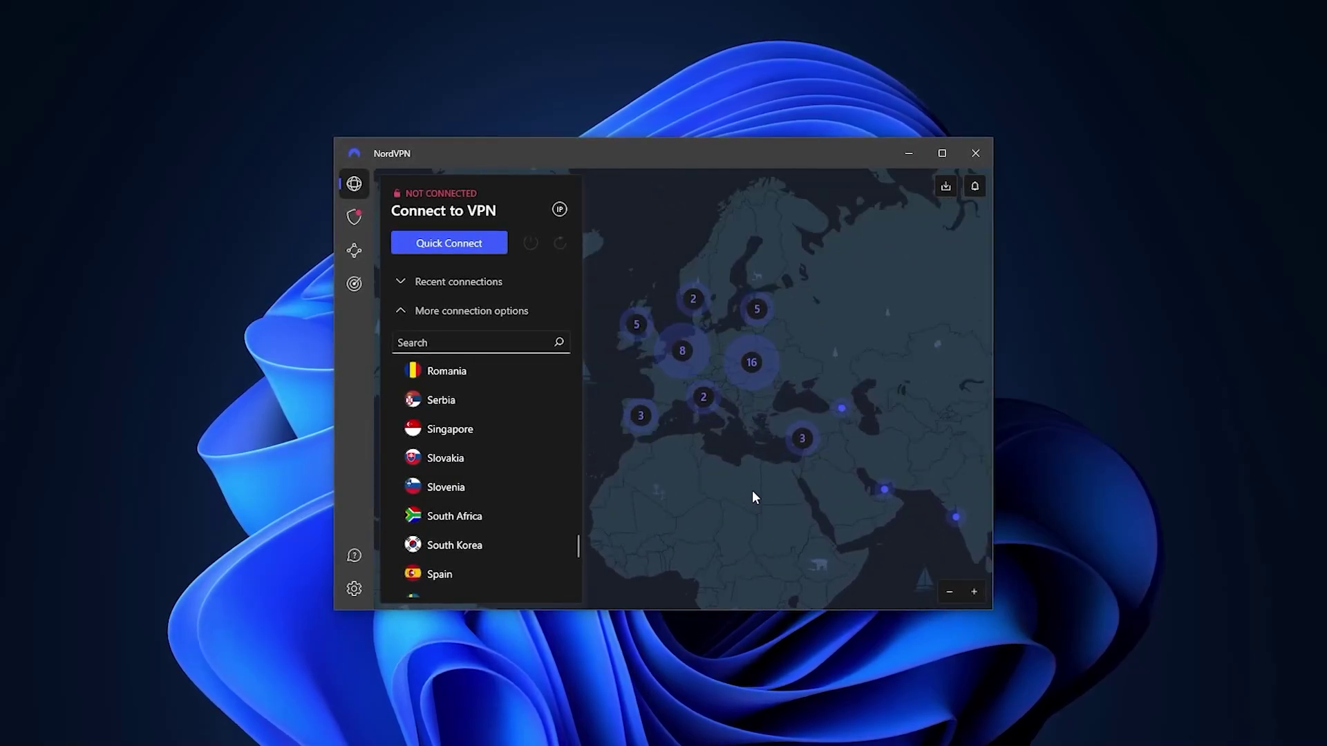
drag(725, 465, 824, 416)
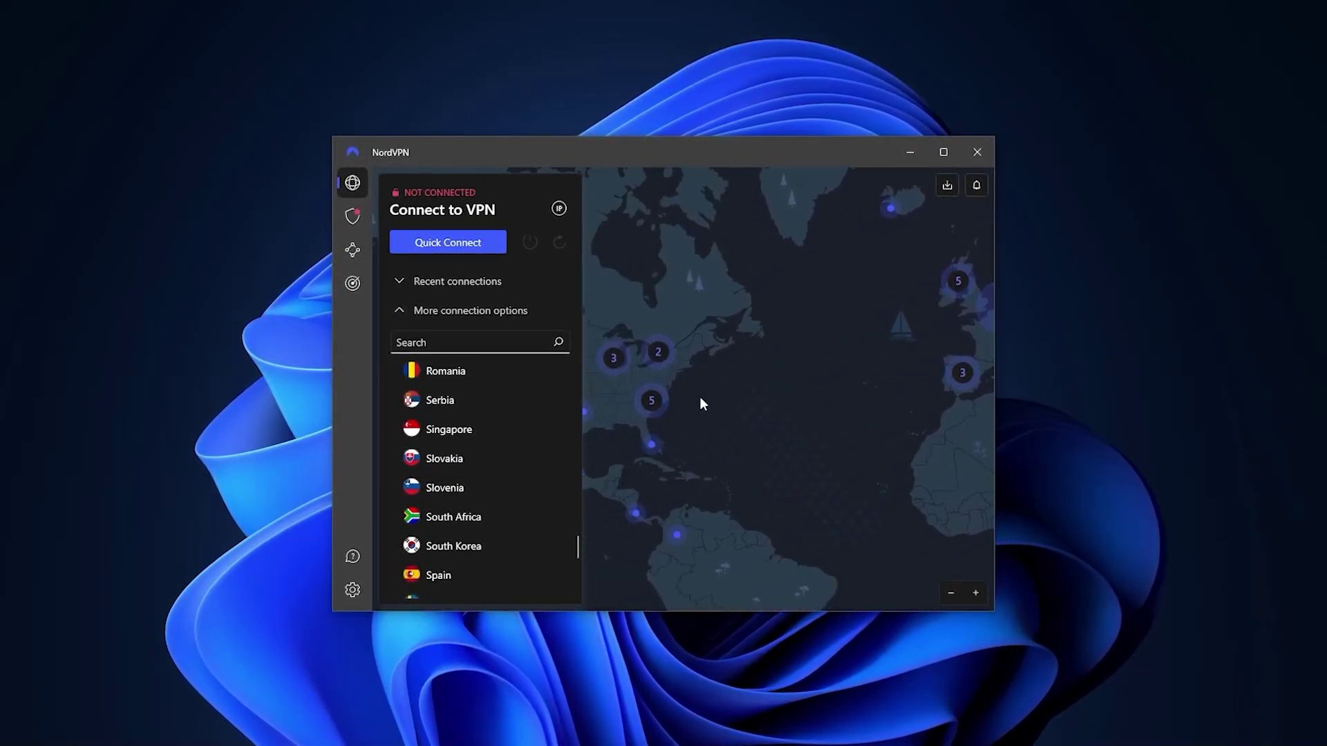
drag(699, 395, 847, 365)
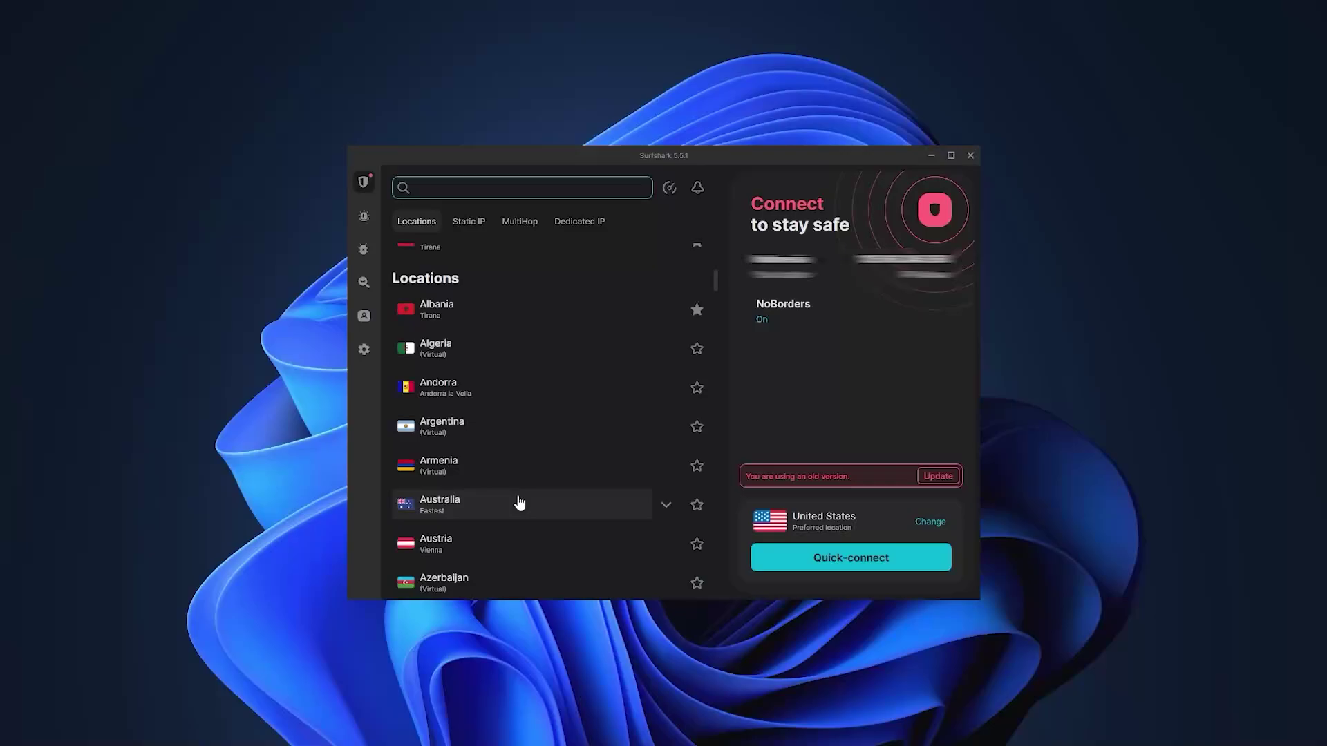
- Expand Surfshark's Protocol dropdown to show OpenVPN (UDP) and WireGuard®
scroll(527, 484, down, 3)
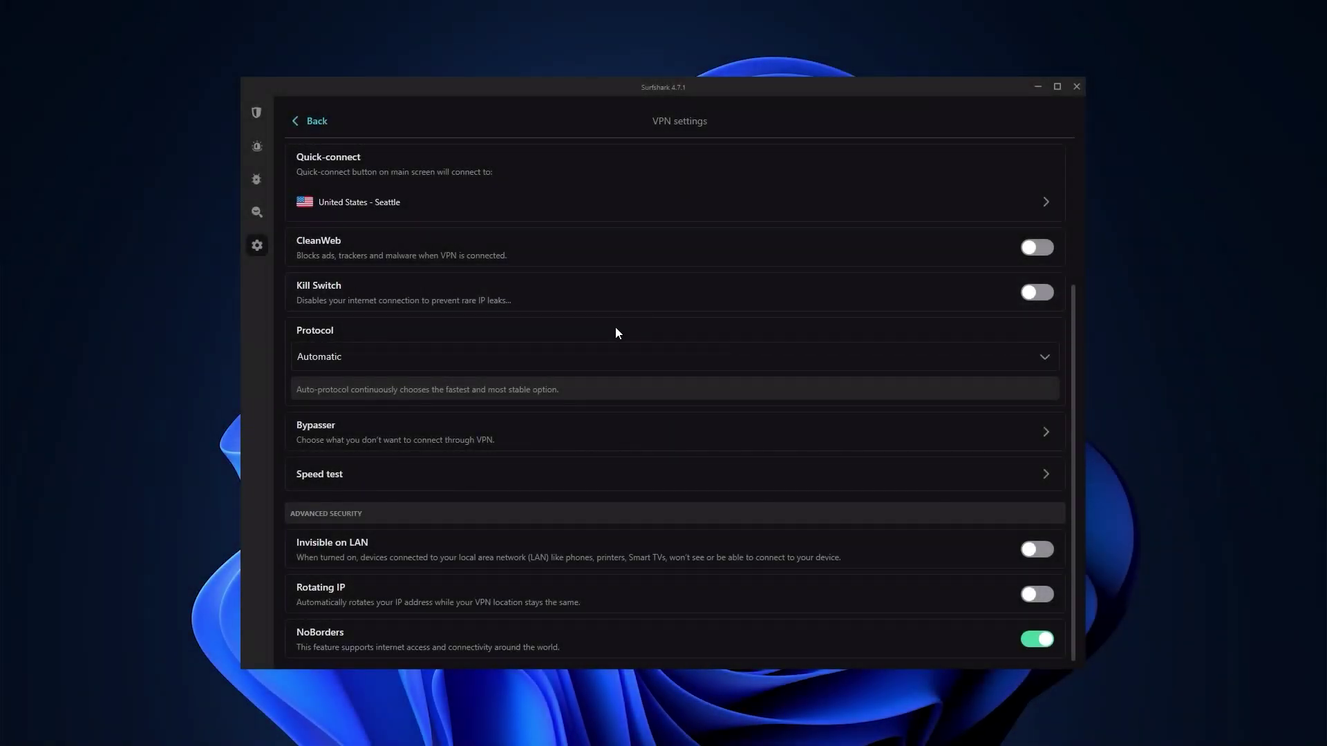
click(621, 356)
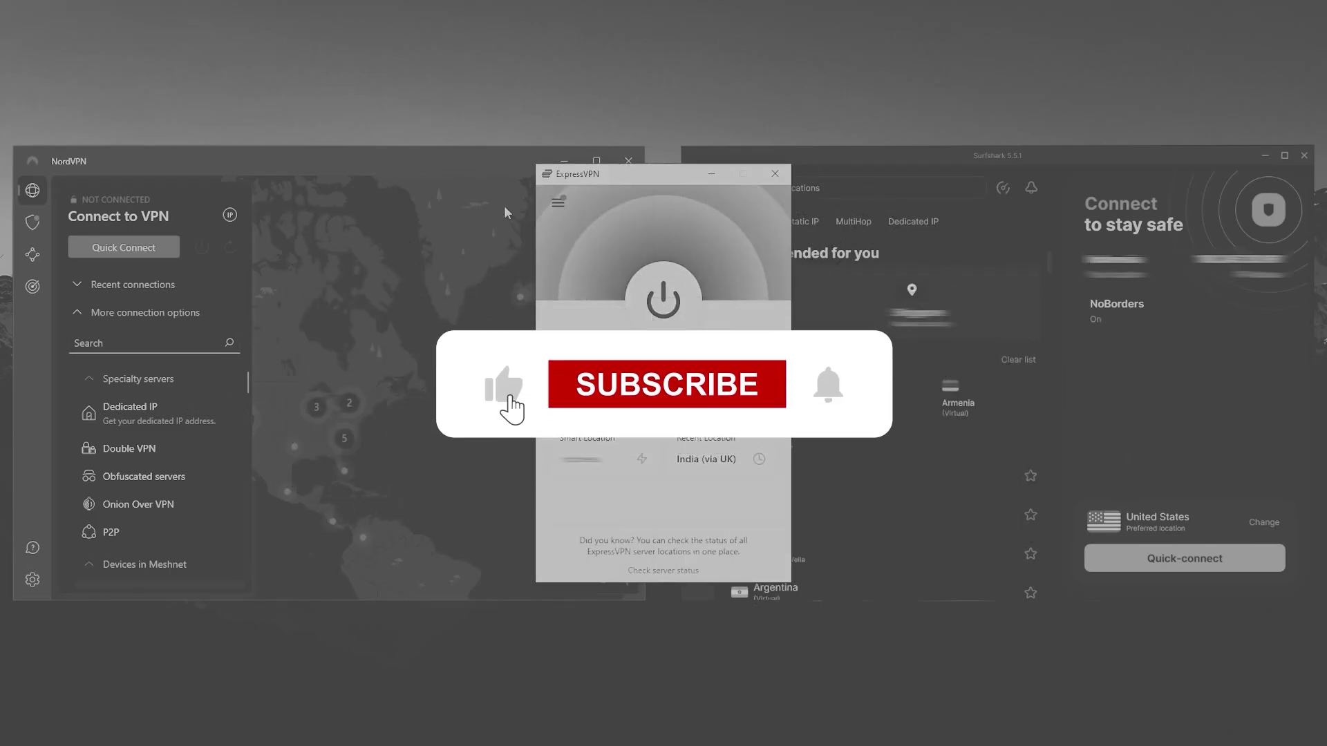
scroll(143, 425, down, 5)
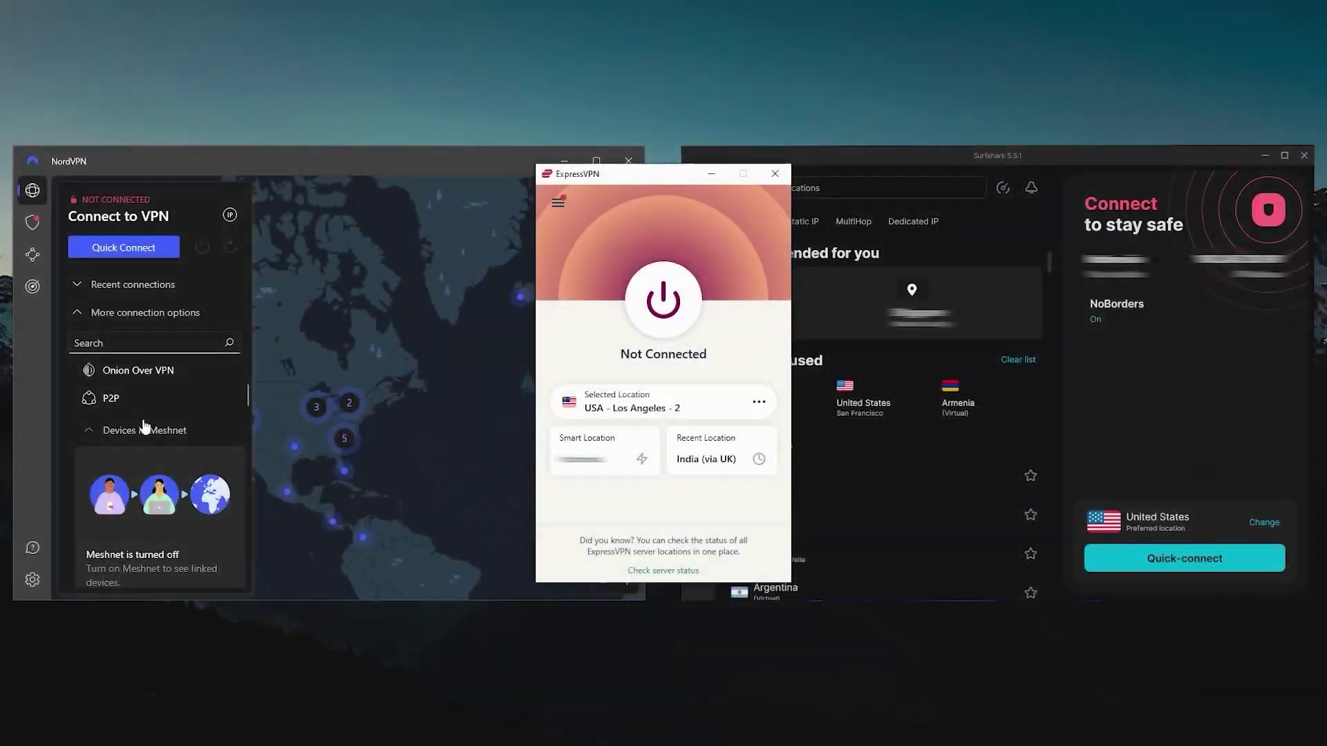
scroll(143, 422, down, 5)
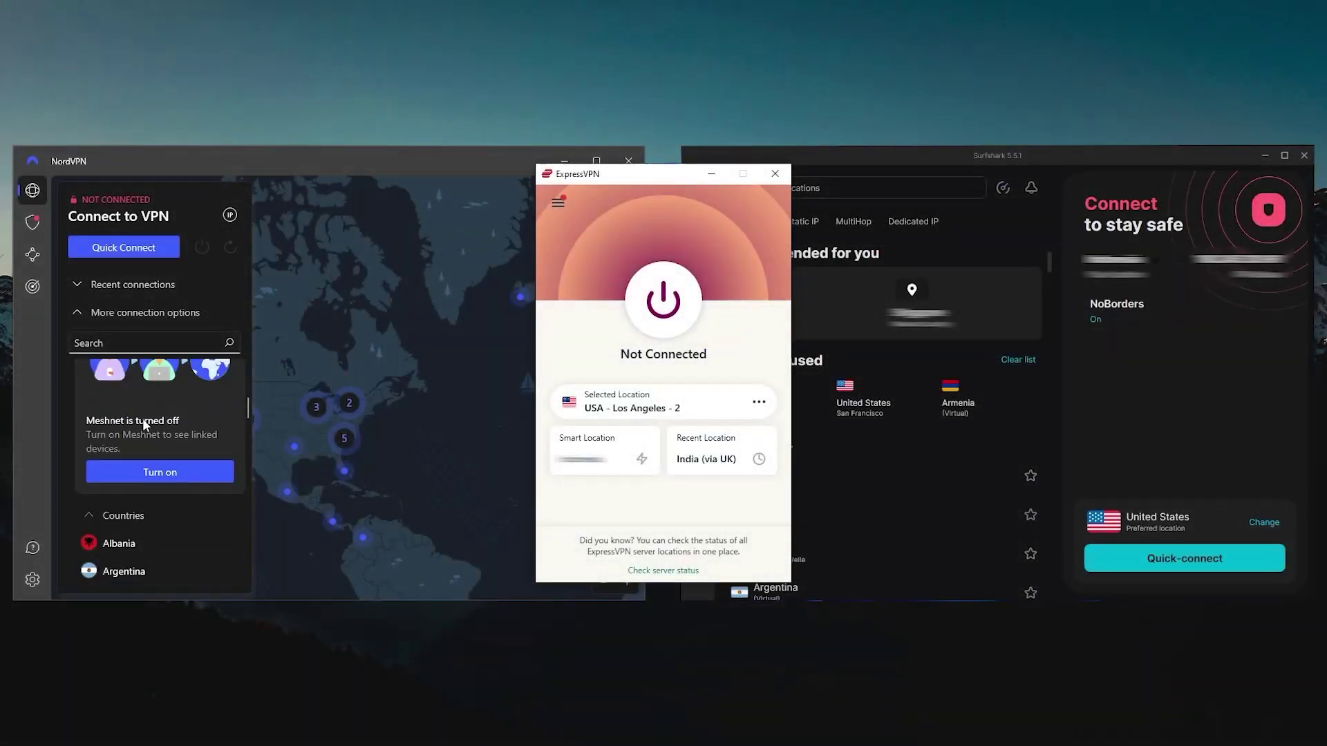
scroll(142, 417, down, 2)
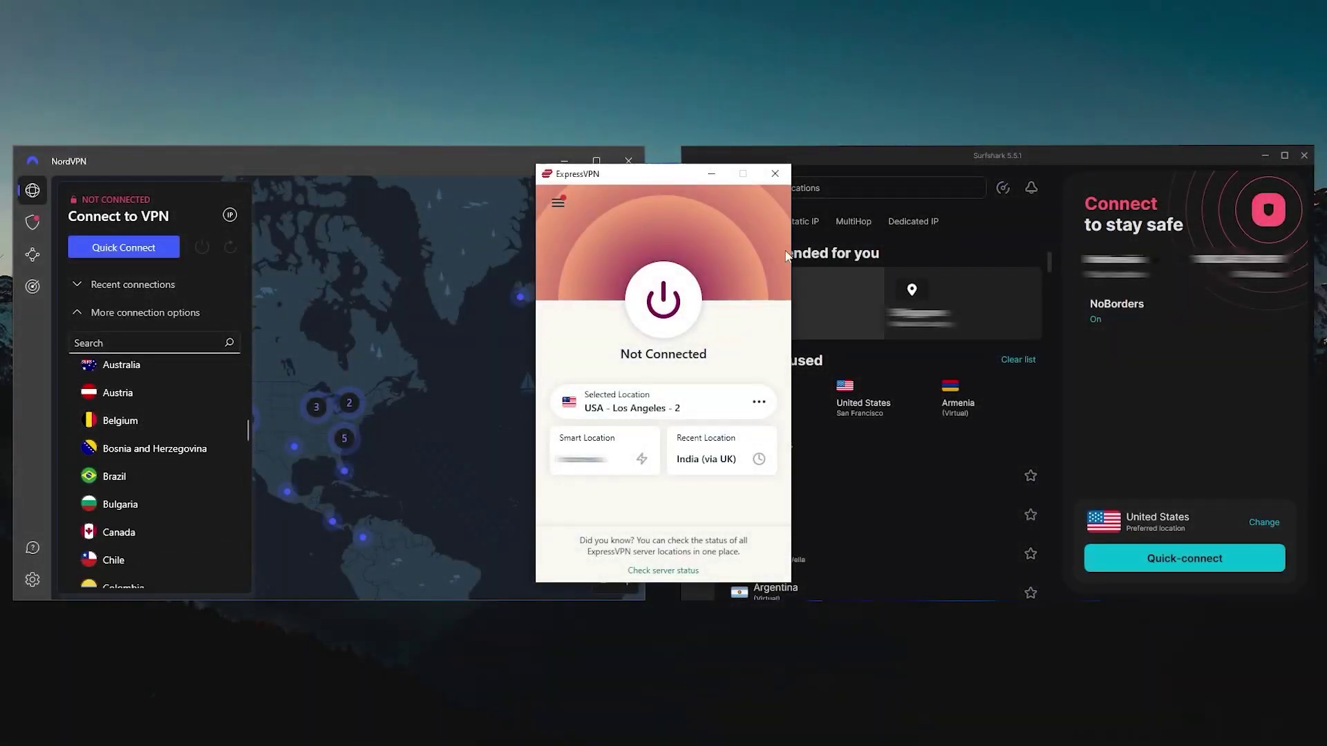